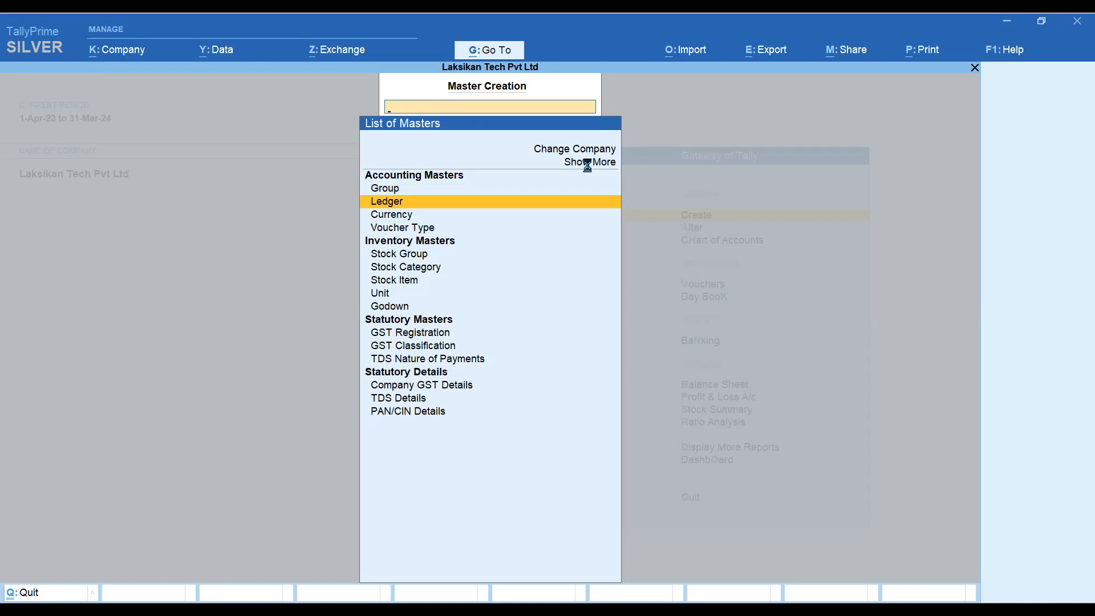
- Start a new ledger named "Audit Fees" and place it under the Indirect Expenses group
key("Return")
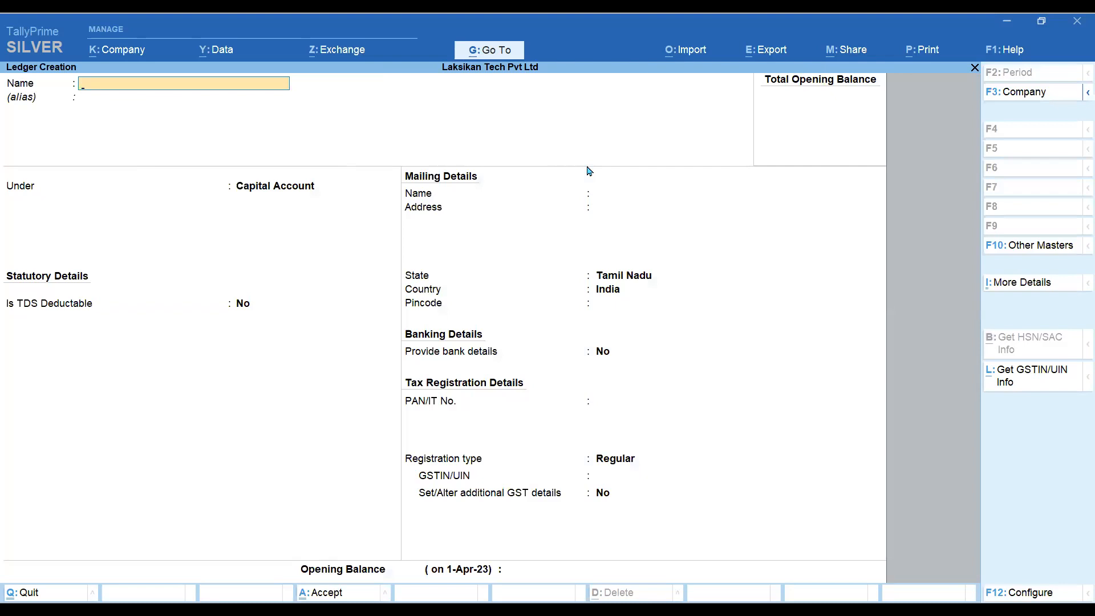
type("Audit Fees")
key("Return")
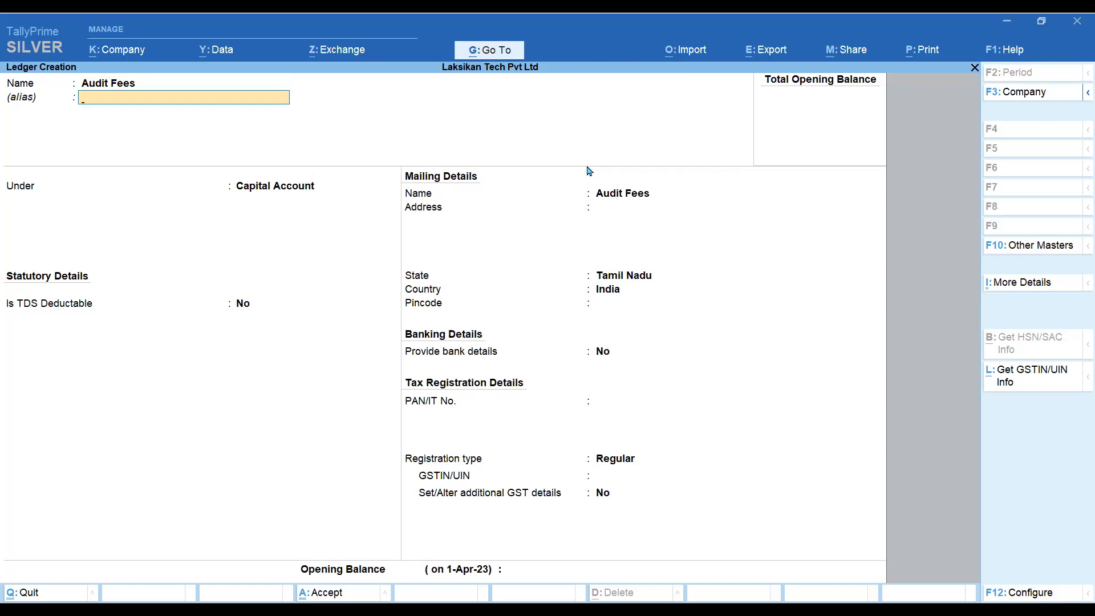
key("Return")
type("Indi")
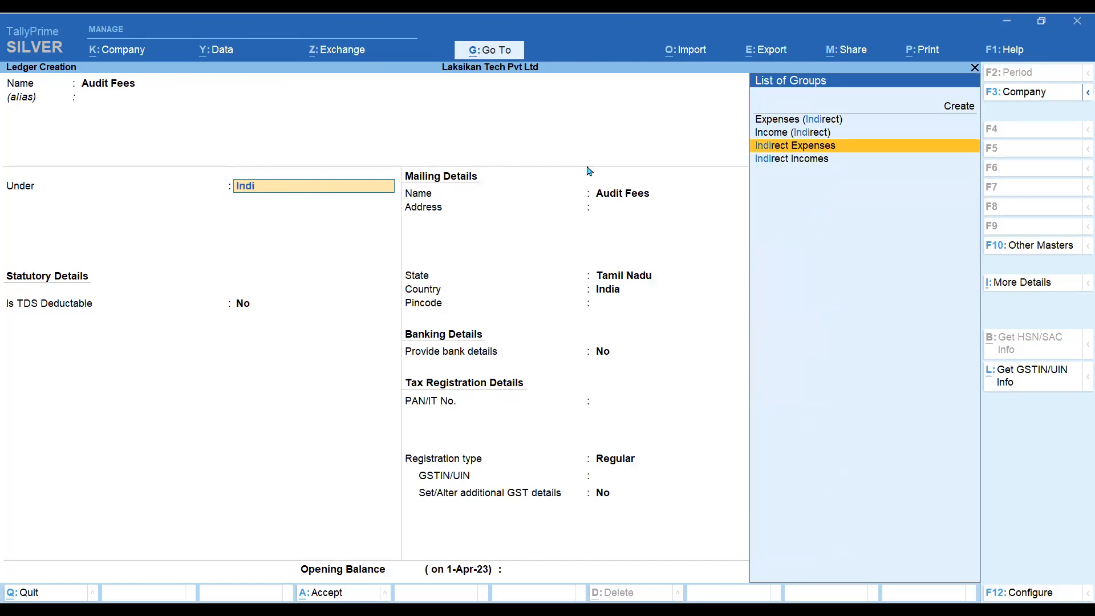
key("Return")
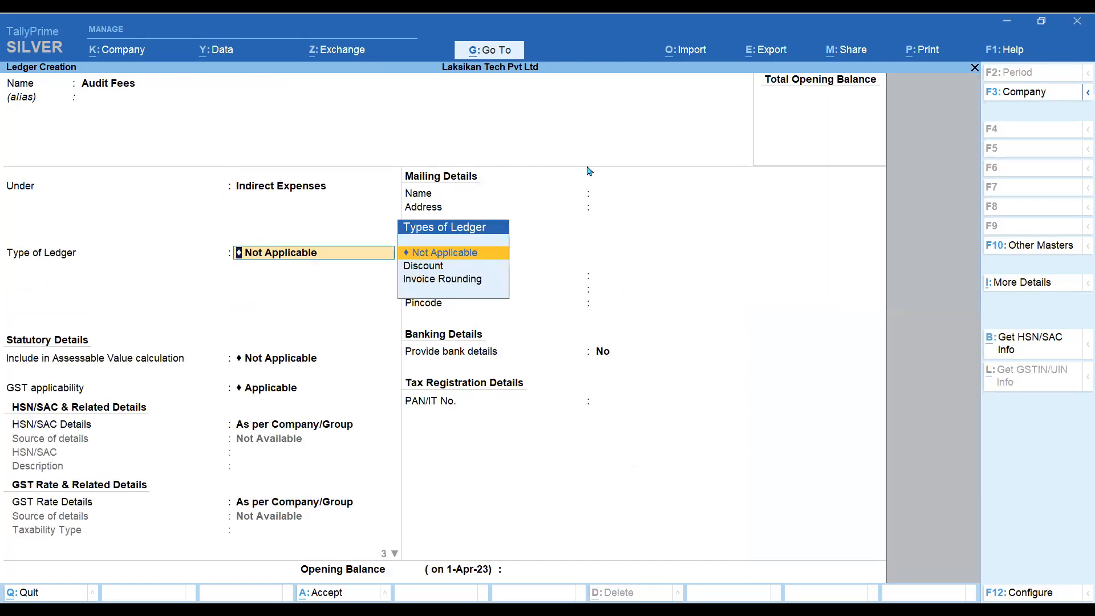
- Keep GST applicable for the Audit Fees ledger, set HSN/SAC Details to Specify Details Here, and enter HSN/SAC code 7896
key("Return")
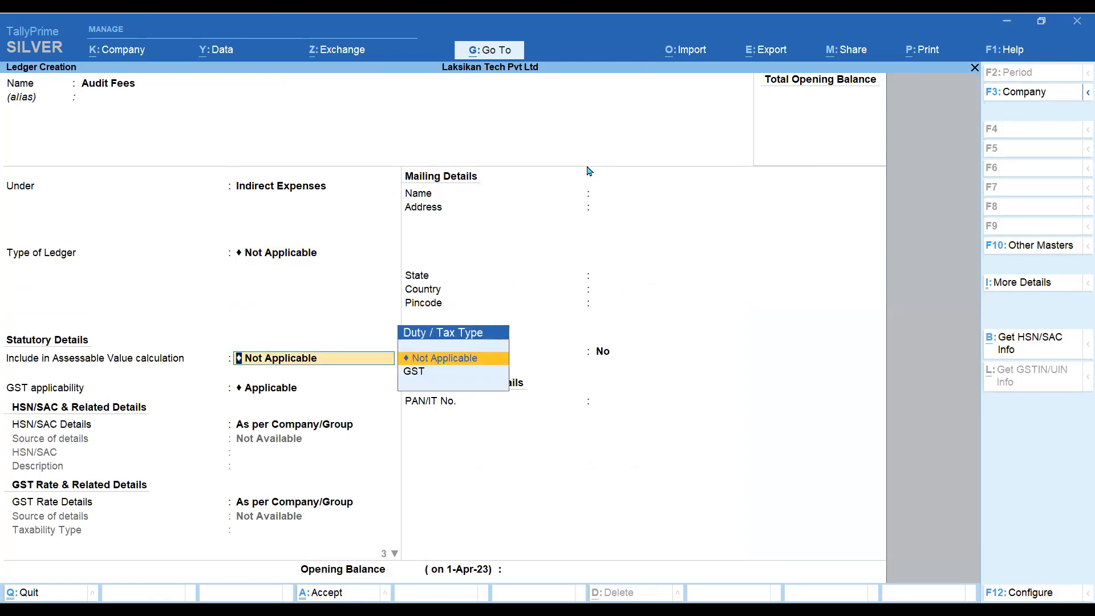
key("Return")
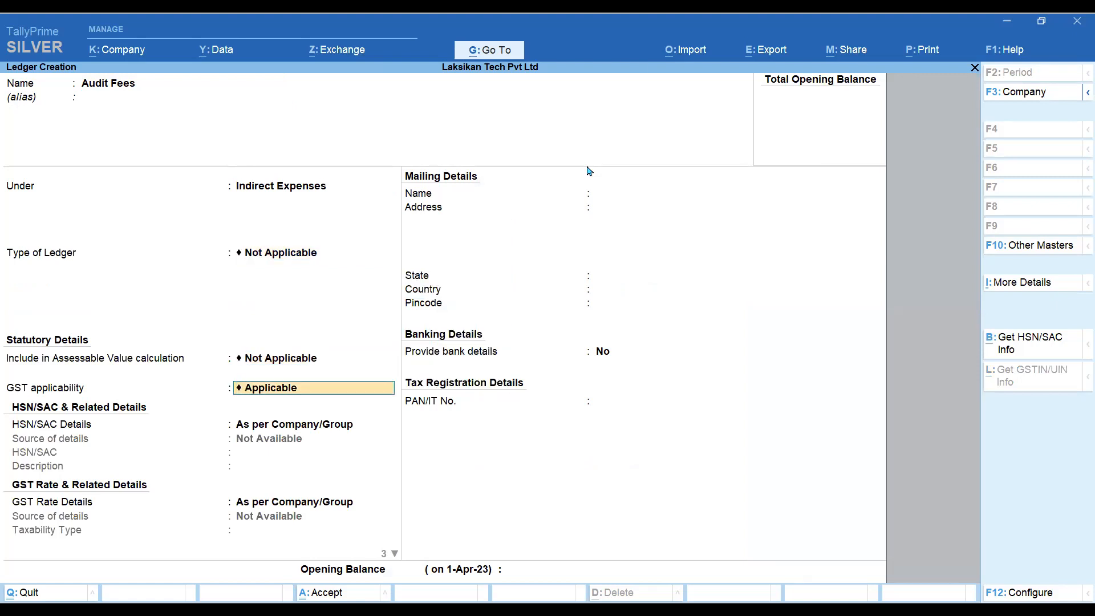
key("Return")
key("Return")
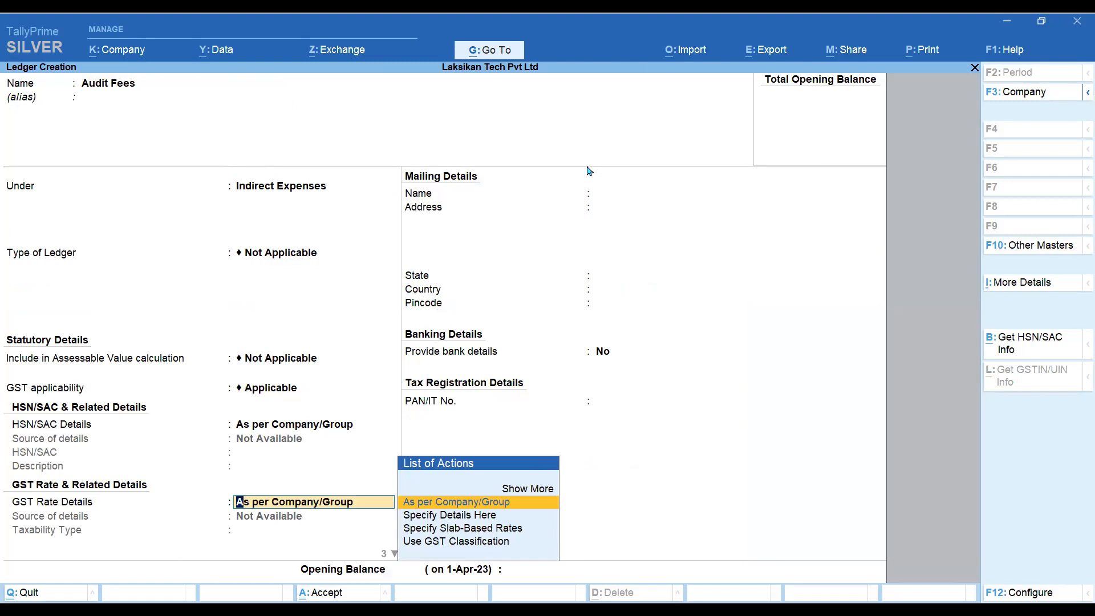
key("BackSpace")
key("Down")
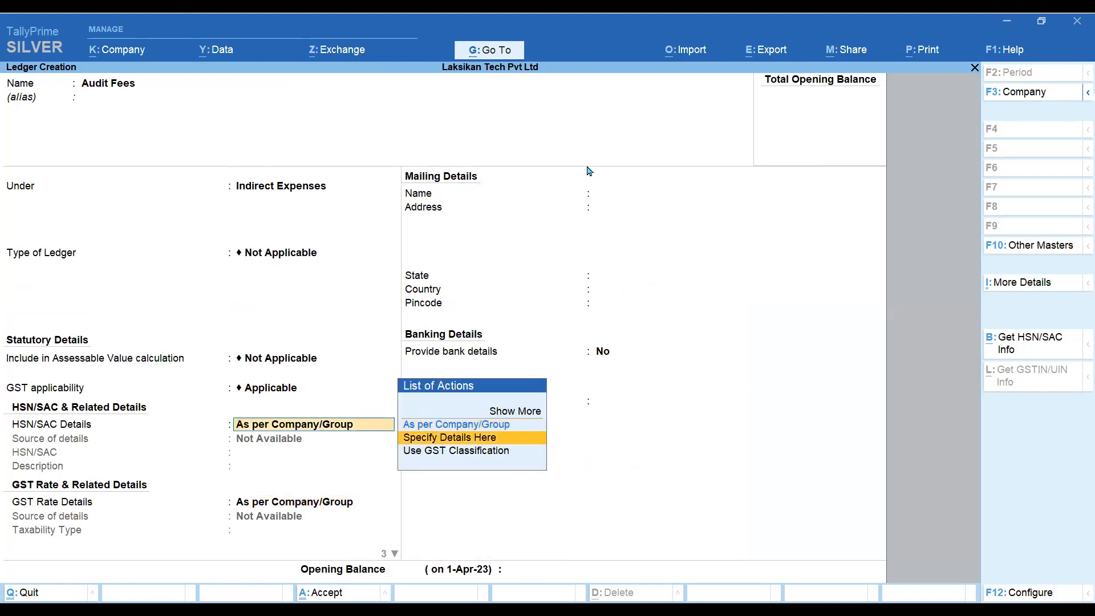
key("Return")
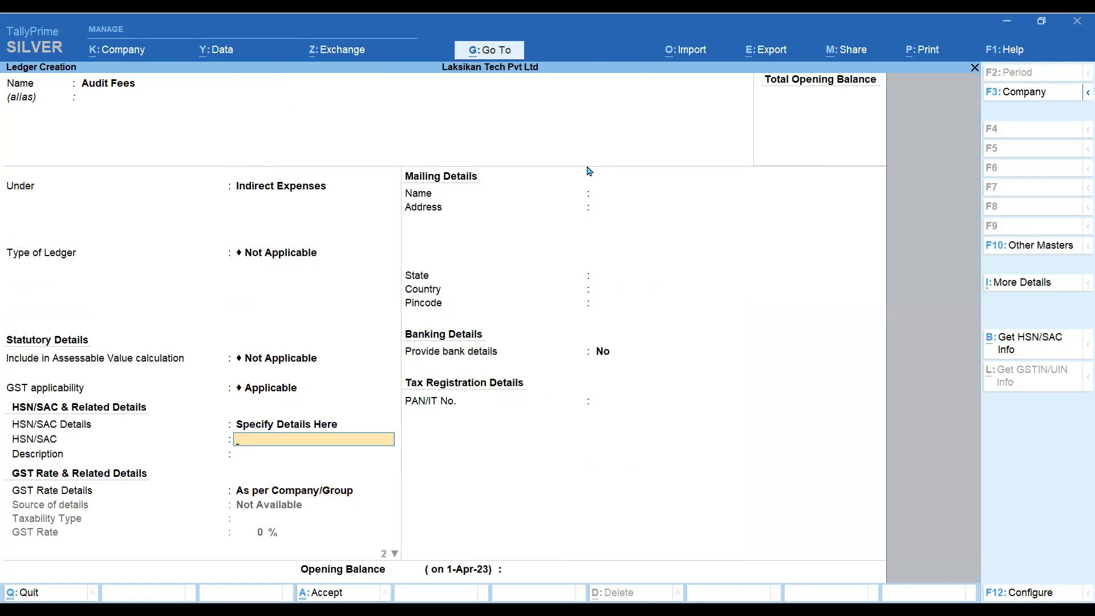
type("7896")
key("Return")
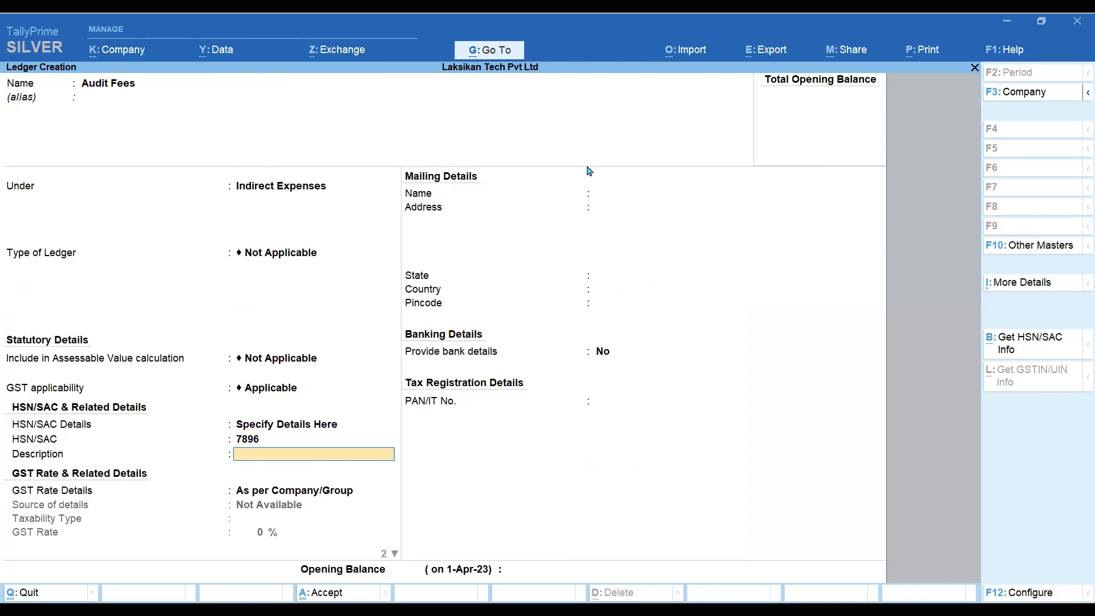
- Specify the Audit Fees ledger's GST rate details directly as Taxable at 18% with Services as the type of supply
key("Return")
key("Down")
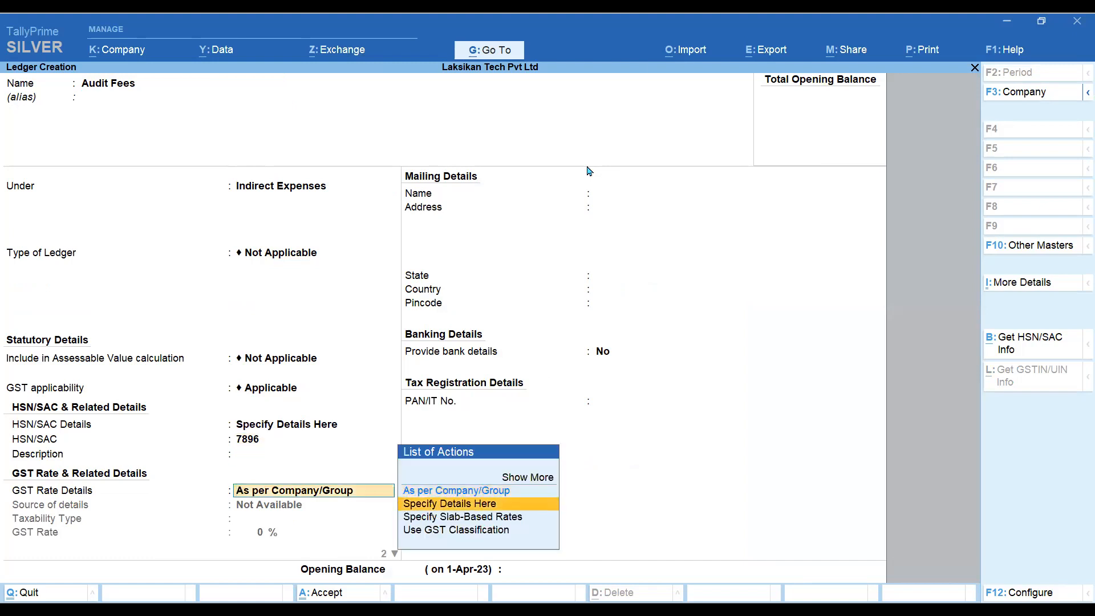
key("Return")
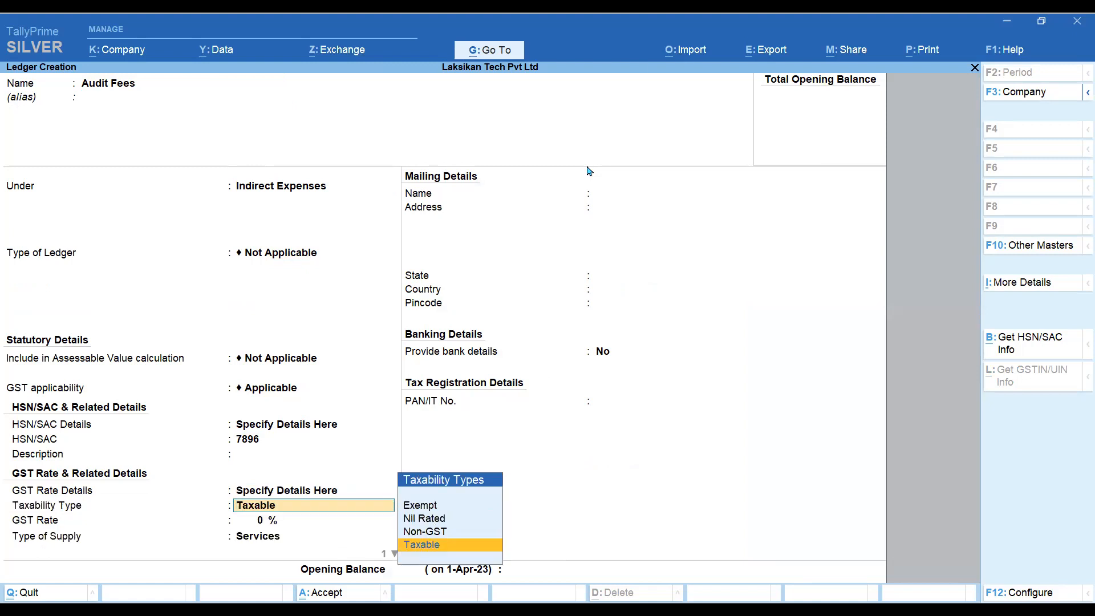
key("Return")
type("18")
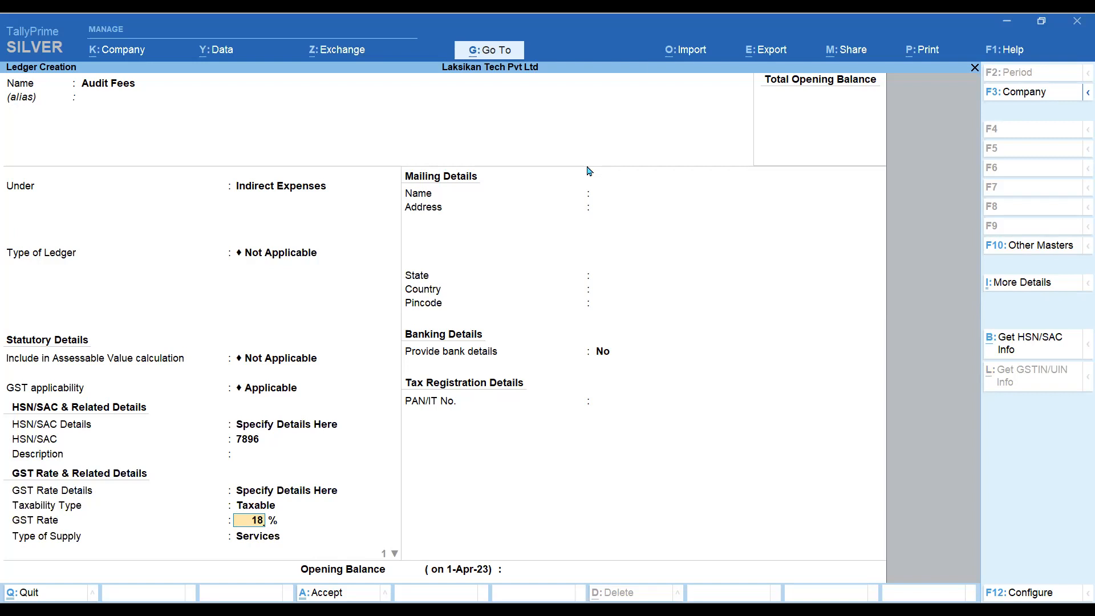
key("Return")
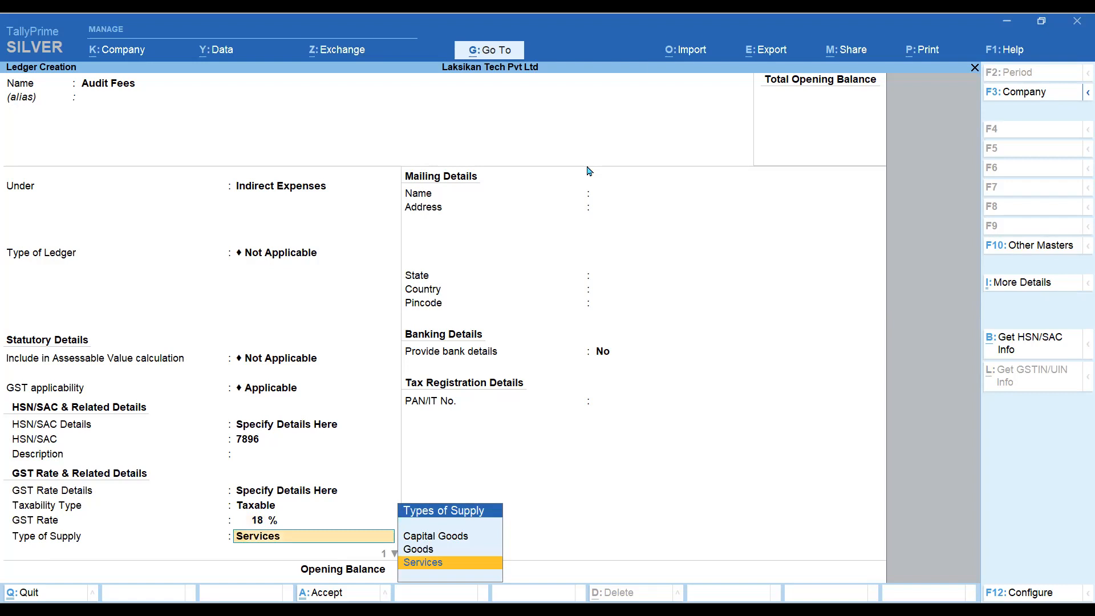
key("Return")
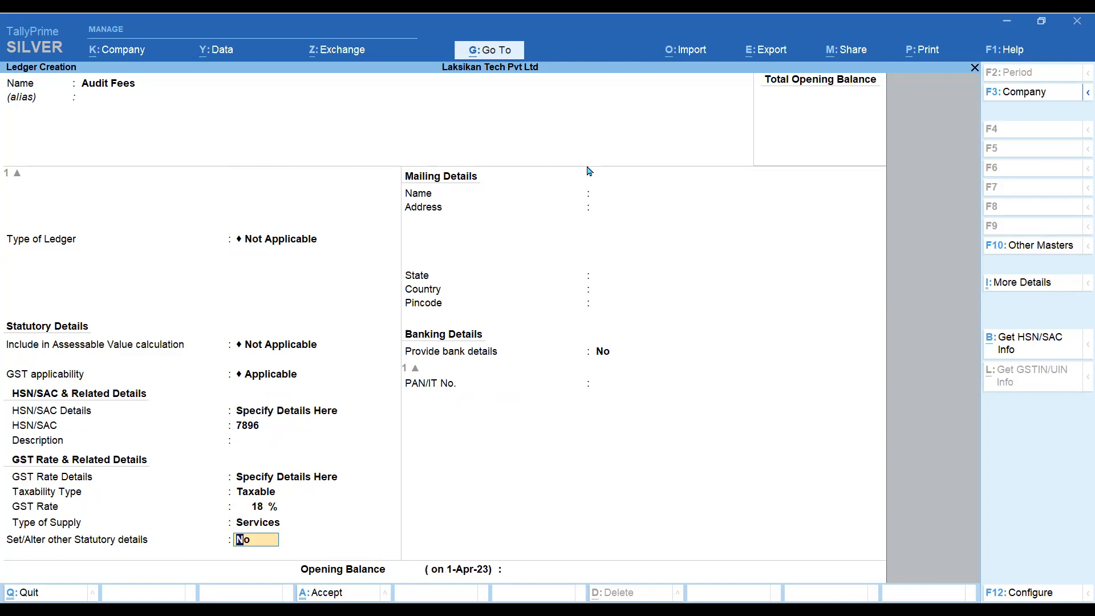
- Enable other statutory details for Audit Fees and make TDS Applicable with Fees for Professional Service as the nature of payment
type("y")
key("Return")
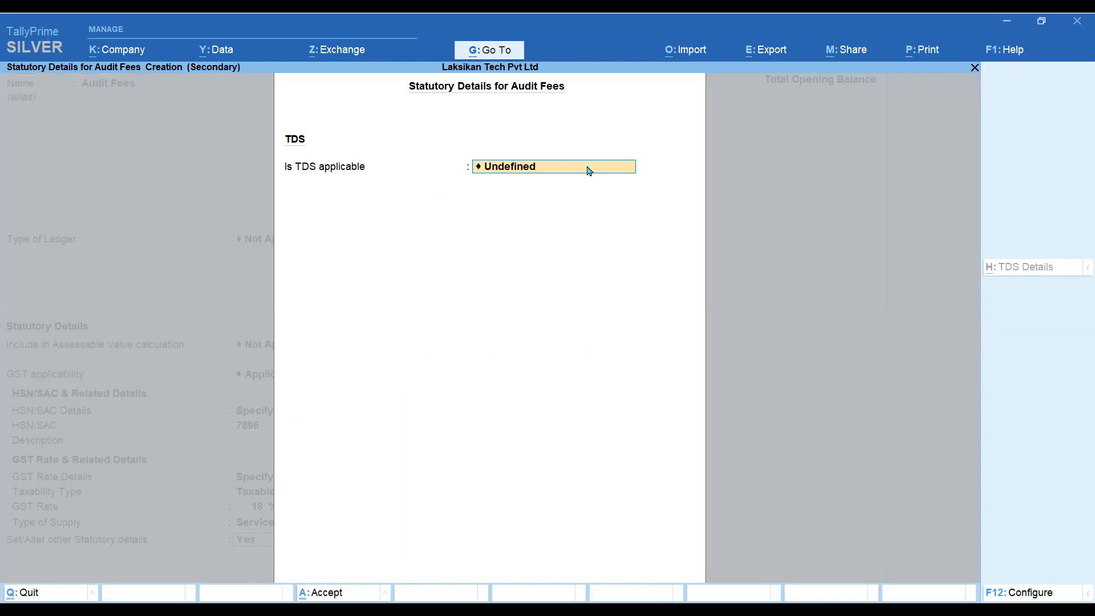
key("space")
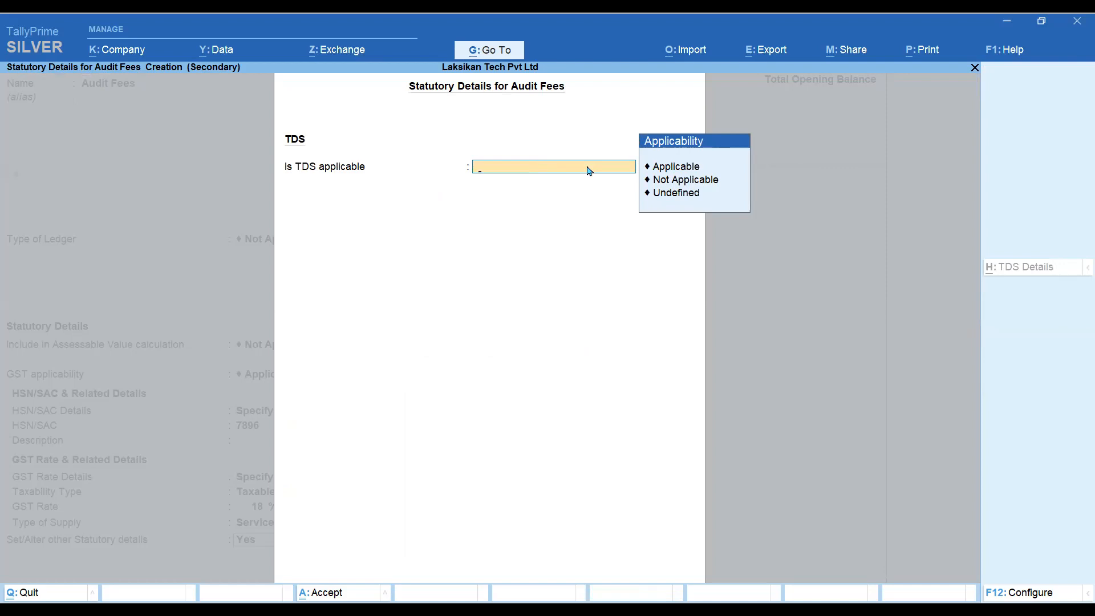
key("Down")
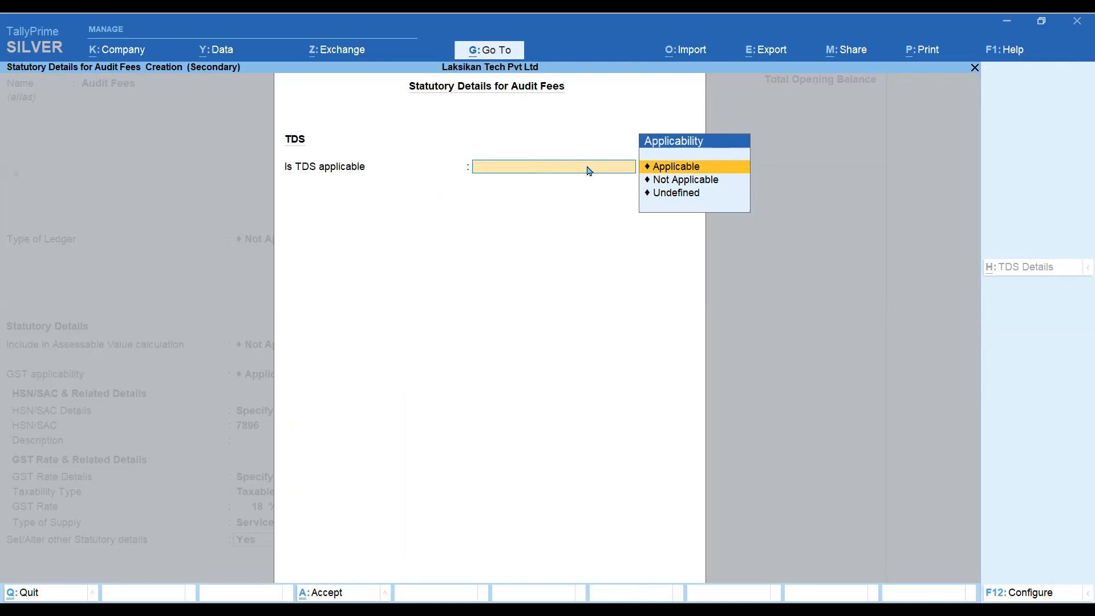
key("Return")
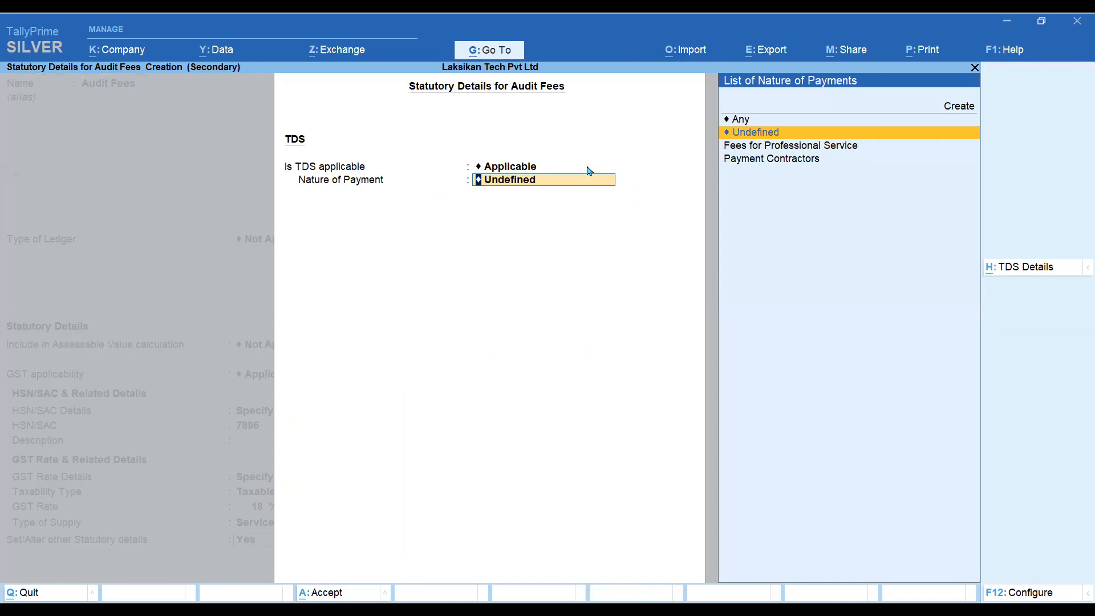
key("Down")
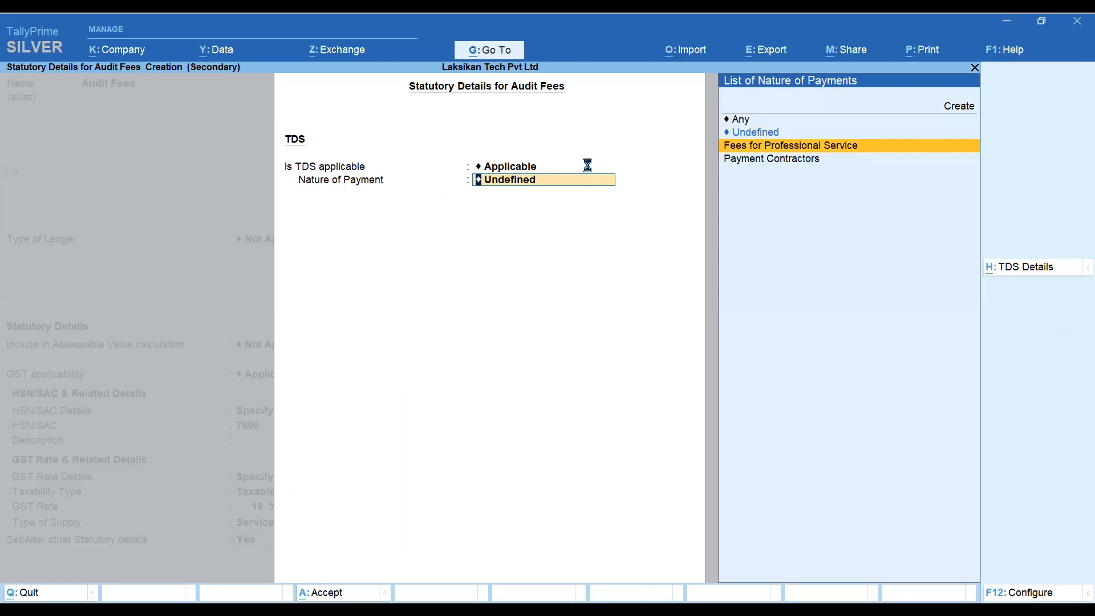
key("Return")
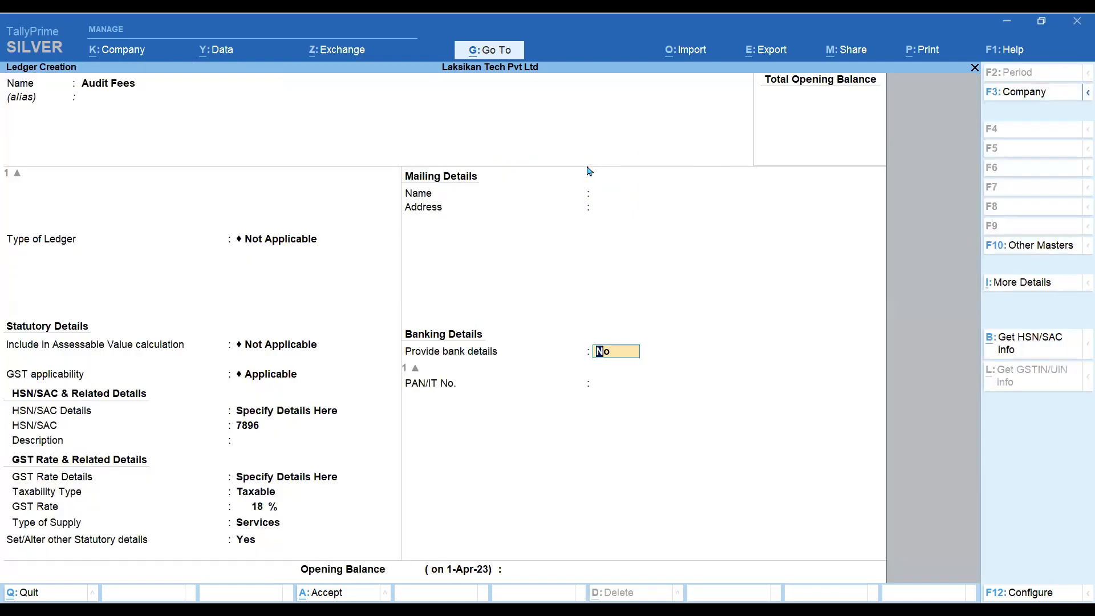
- Save the Audit Fees ledger with no bank details and no opening balance
key("Return")
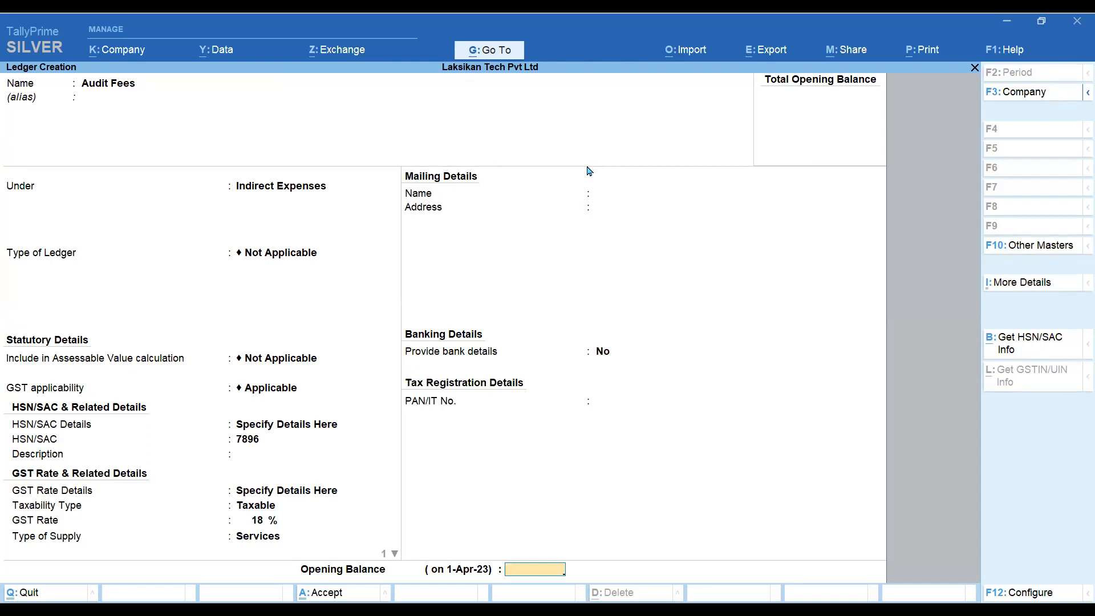
key("Return")
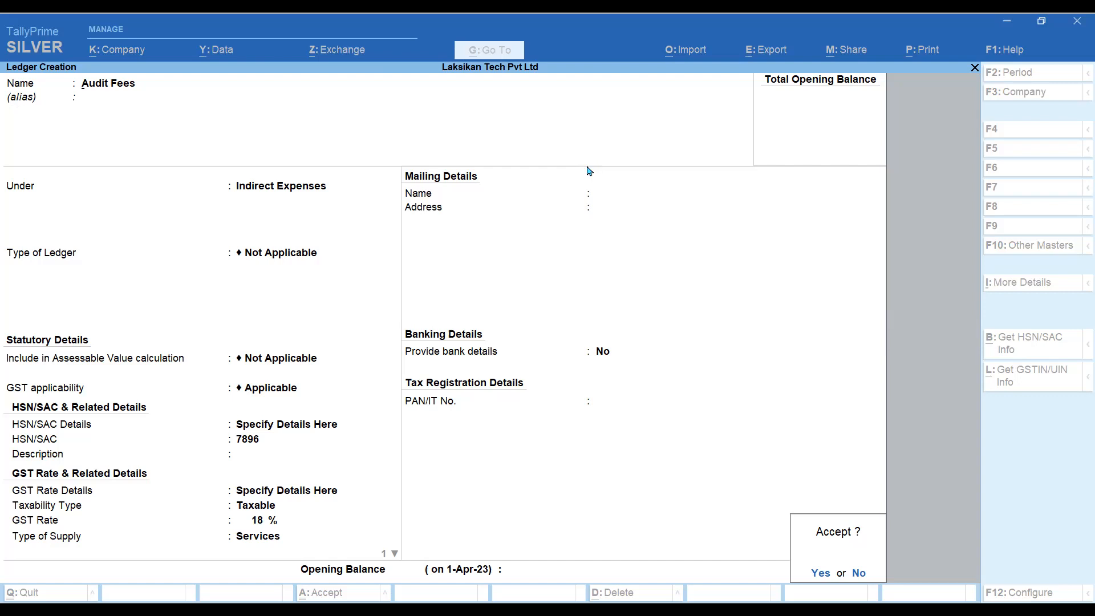
key("y")
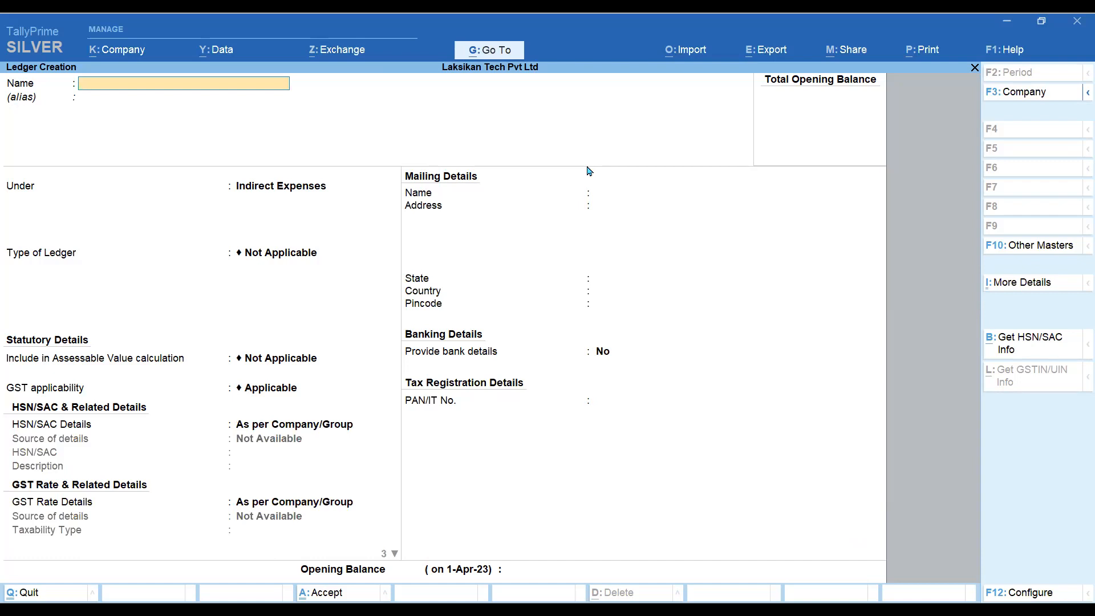
- Name the next new ledger "Advertisements" and keep it under the Indirect Expenses group
type("Ad")
type("vertisemen")
key("Return")
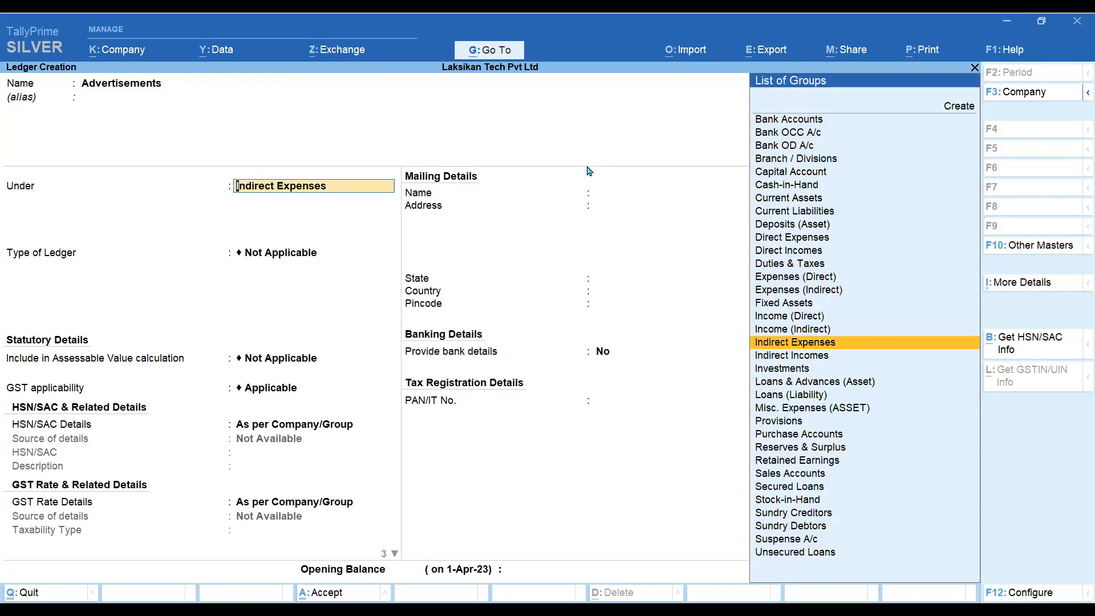
key("Return")
- Keep GST applicable for the Advertisements ledger, set HSN/SAC Details to Specify Details Here, and enter HSN/SAC code 2014
key("Return")
key("Return")
key("Return")
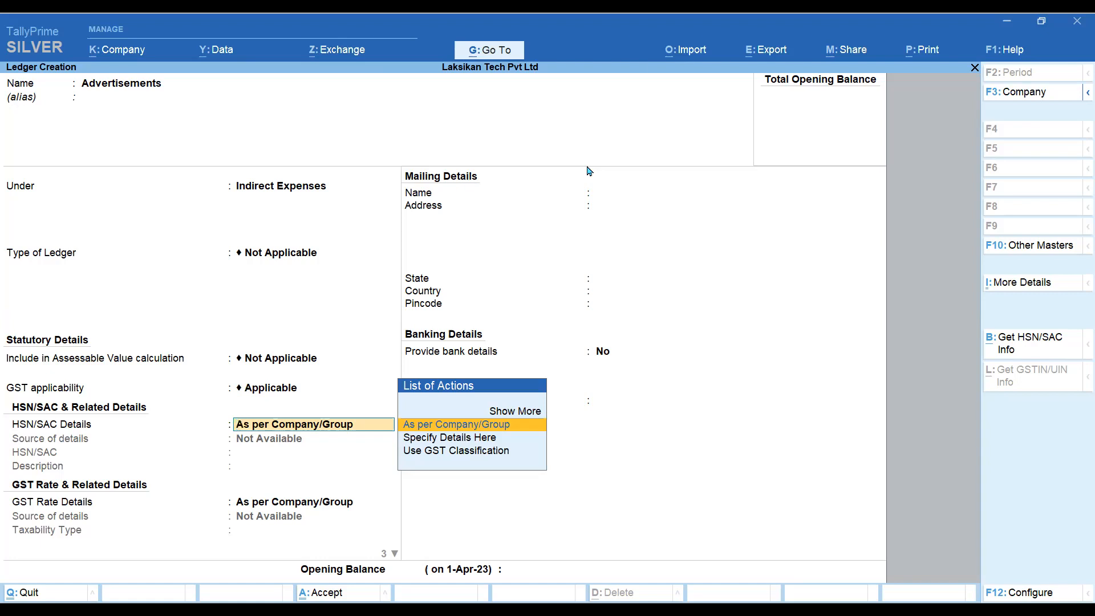
key("BackSpace")
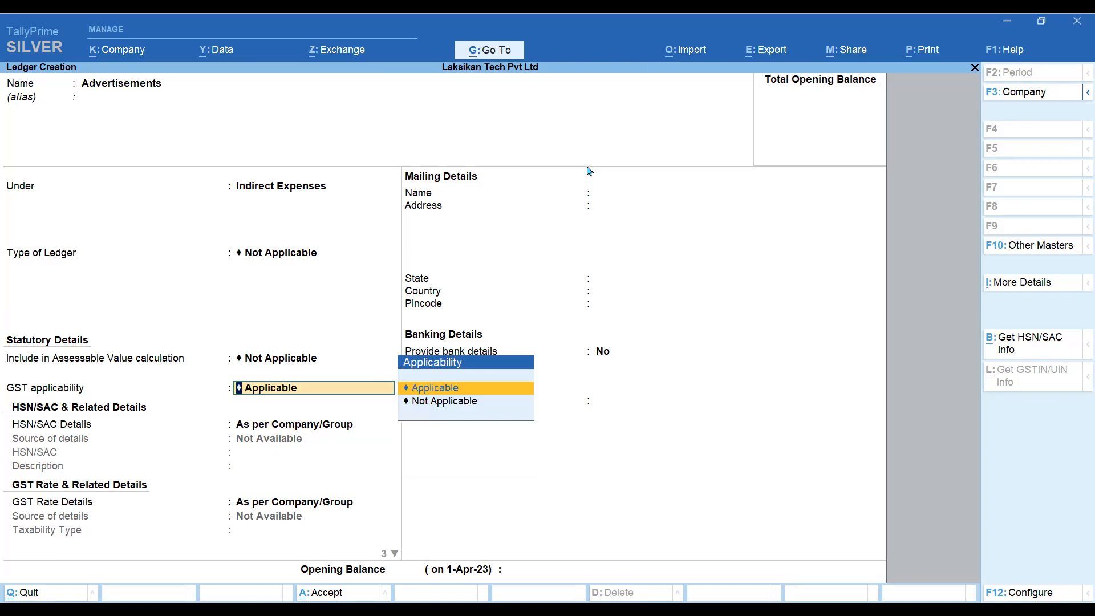
key("Return")
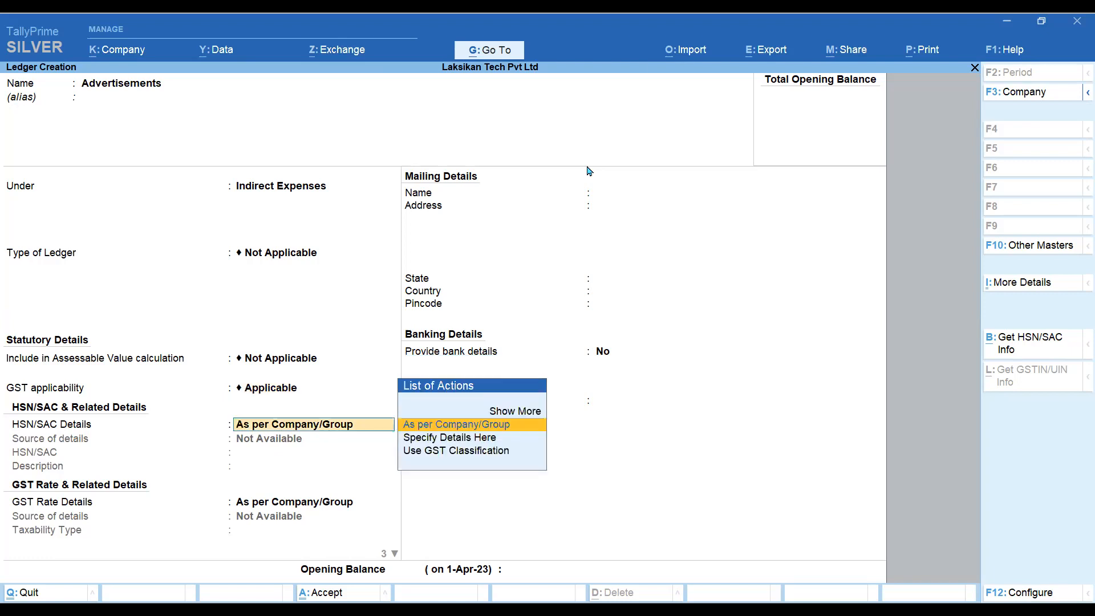
key("Down")
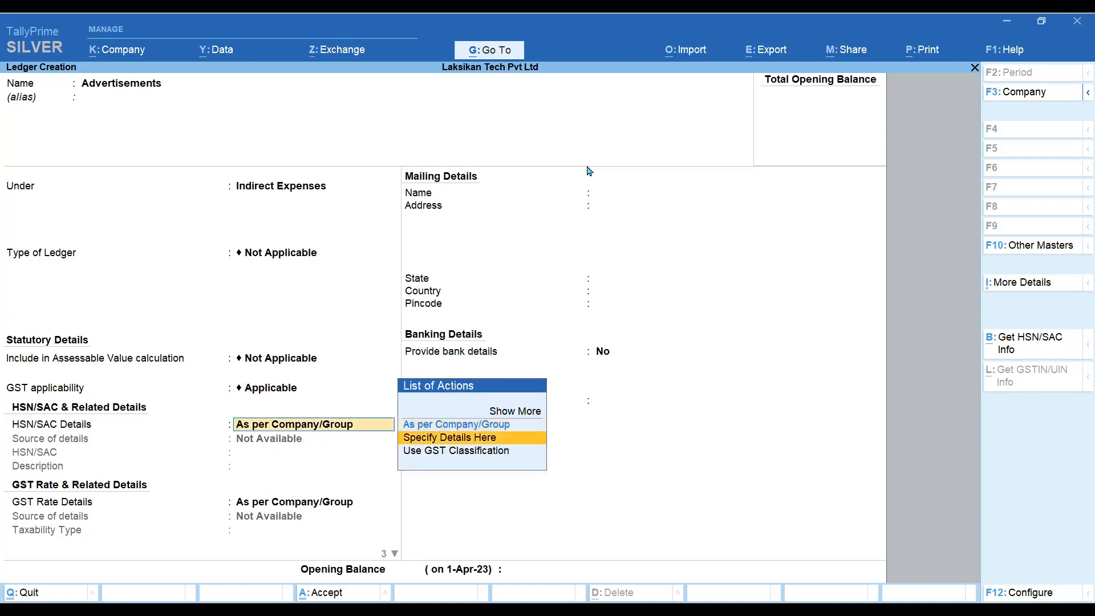
key("Return")
type("2014")
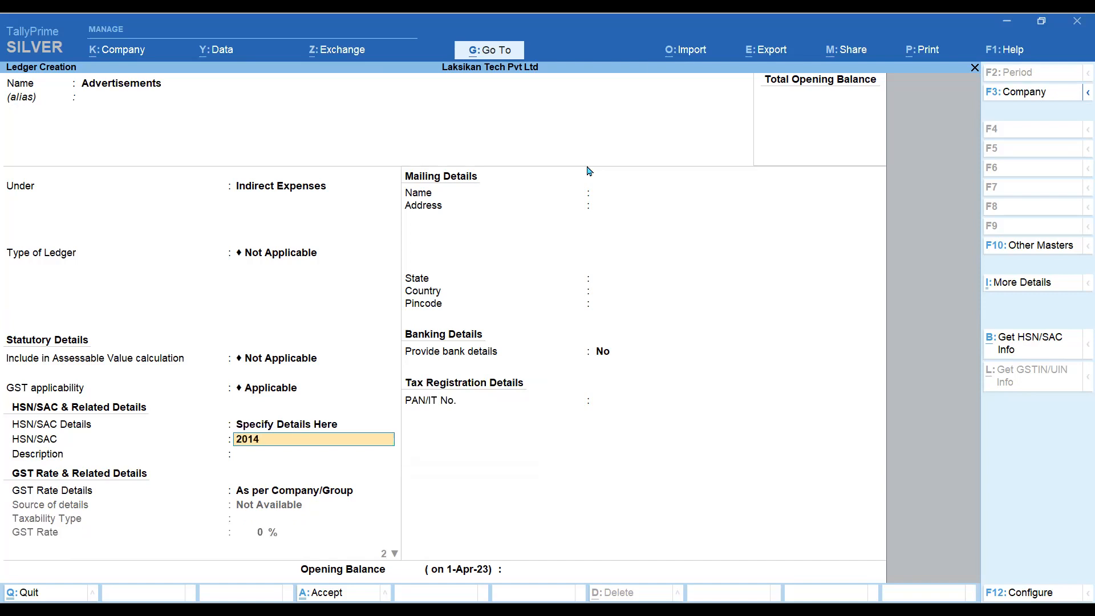
key("Return")
- Specify the Advertisements ledger's GST rate details directly as Taxable at 18% with Services as the type of supply
key("Return")
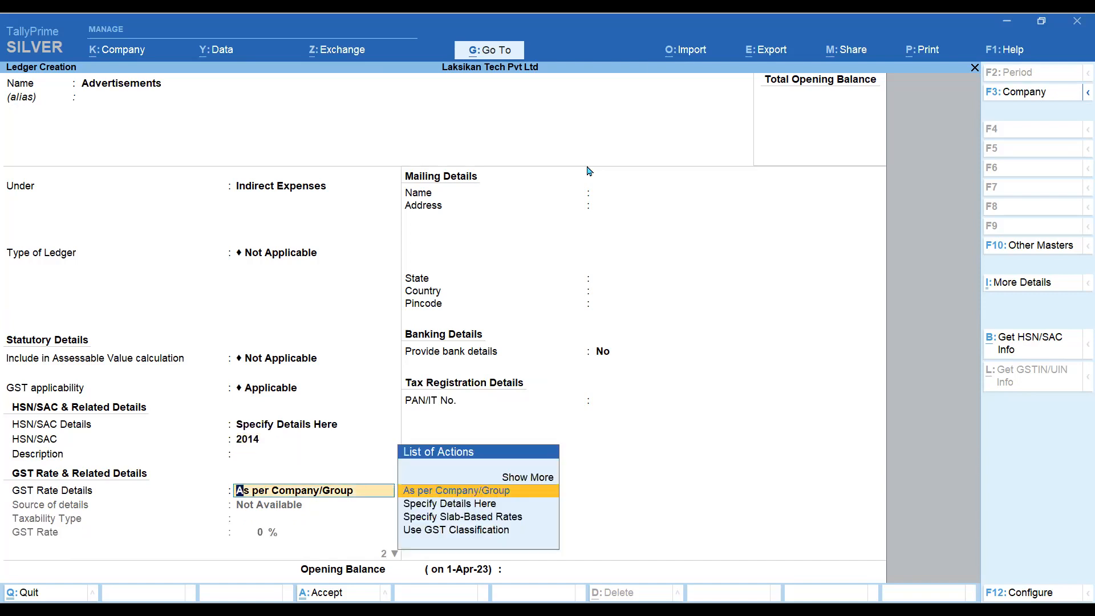
key("Down")
key("Return")
key("Return")
type("18")
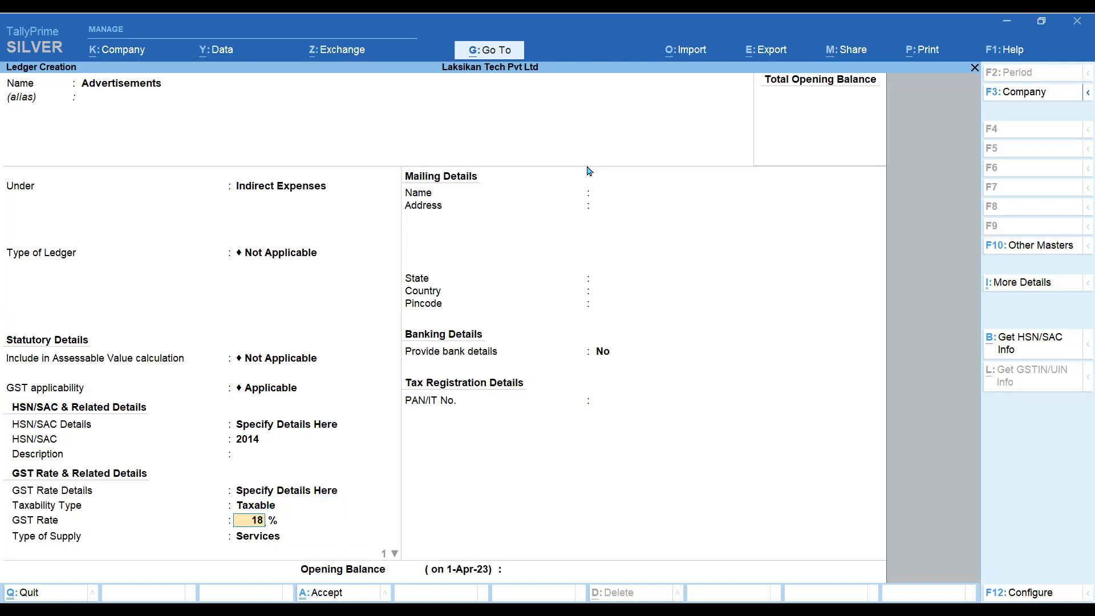
key("Return")
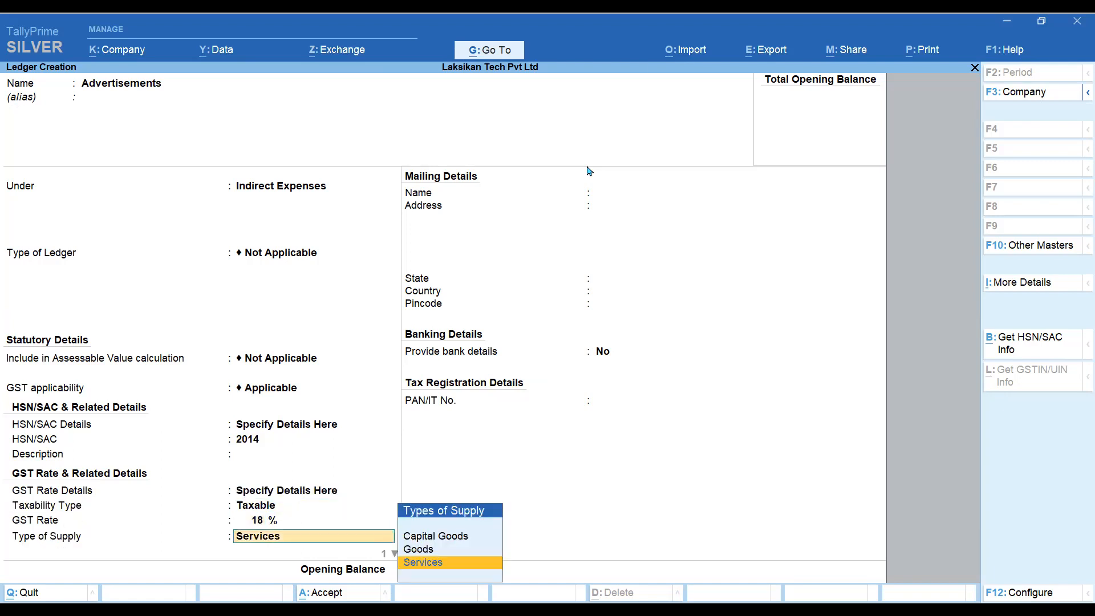
key("Return")
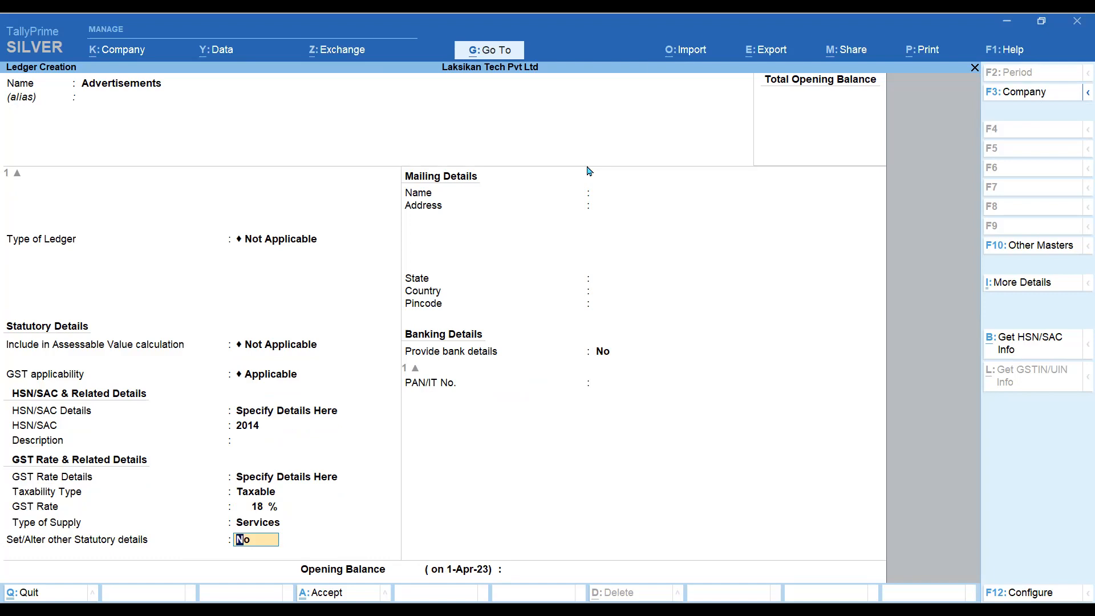
- Enable other statutory details for the Advertisements ledger and set TDS to Applicable with Payment Contractors as the nature of payment
type("y")
key("Return")
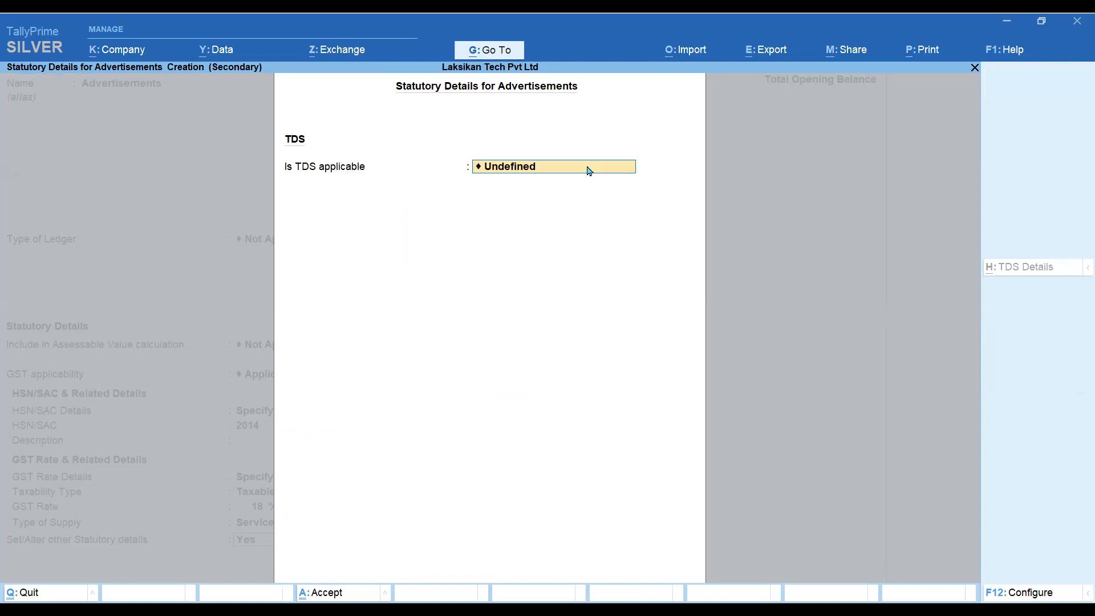
type("A")
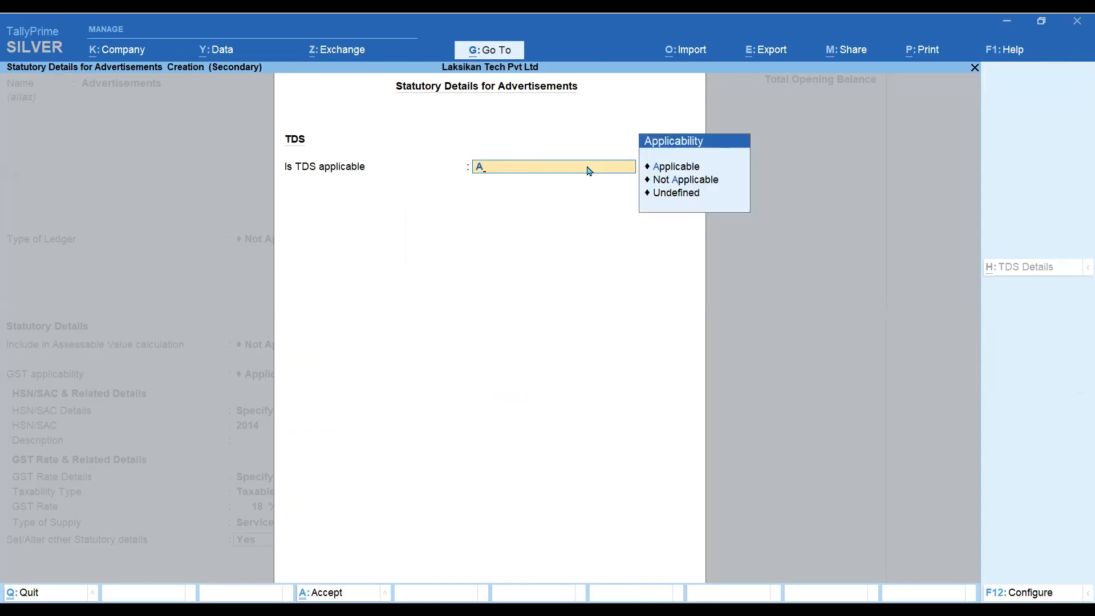
key("Down")
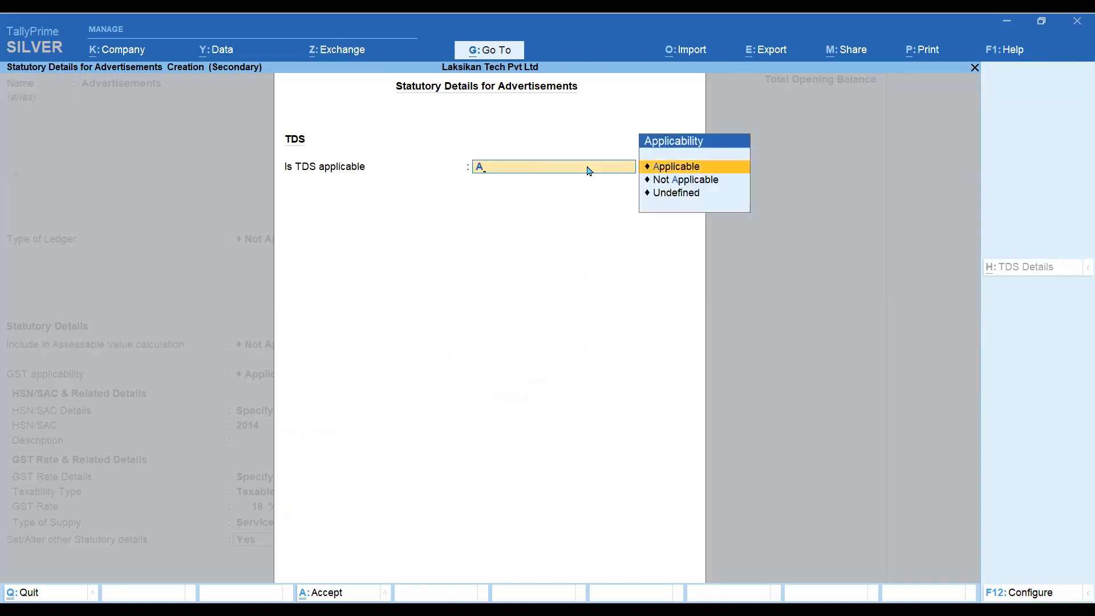
key("Return")
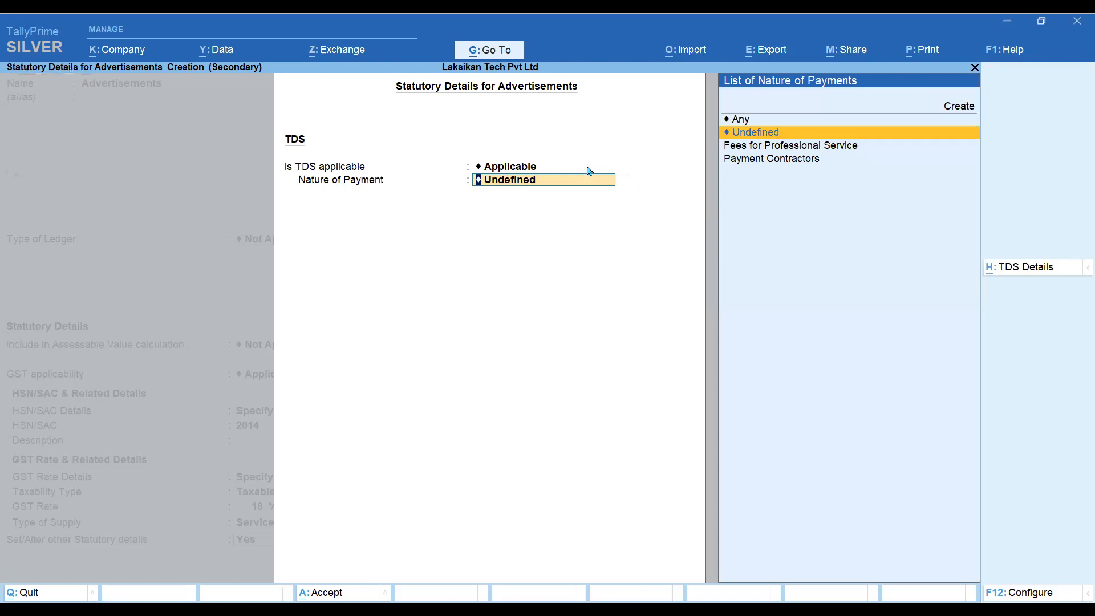
key("Down")
key("Down")
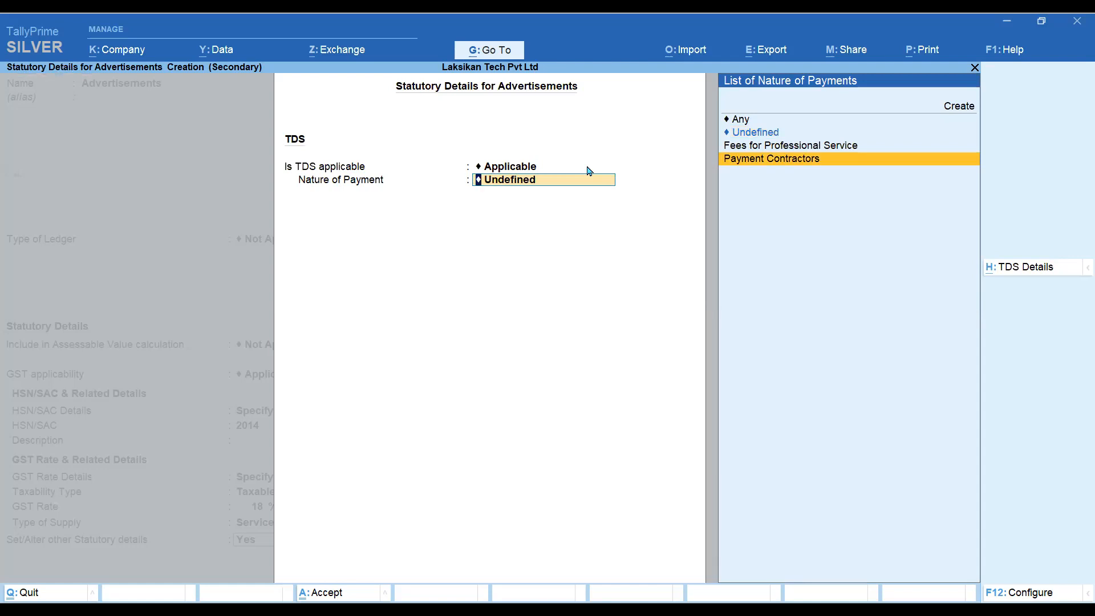
key("Return")
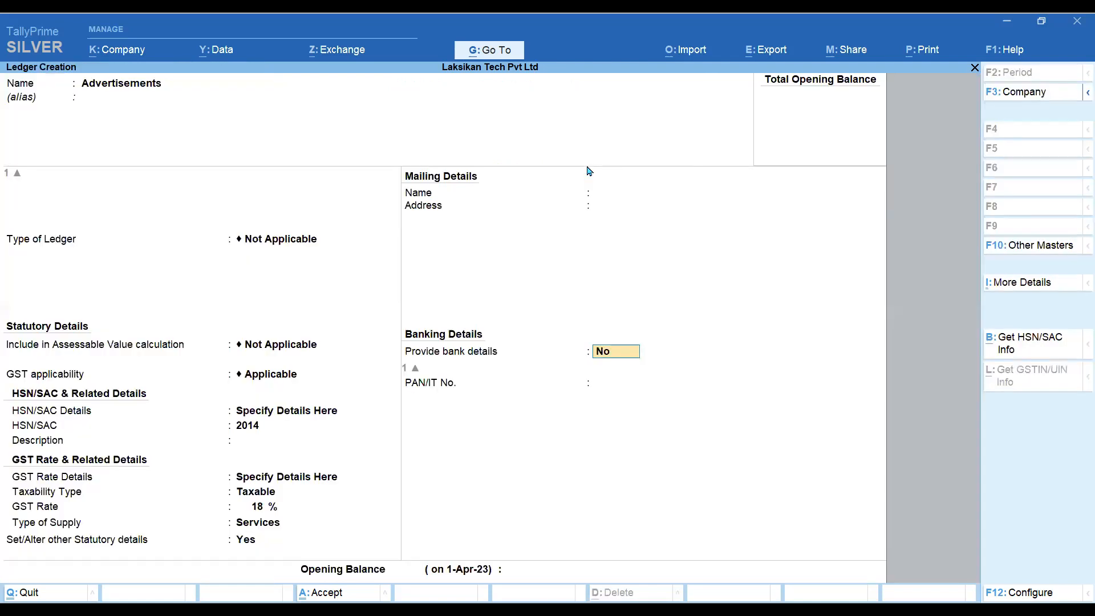
- Save the Advertisements ledger with no bank details and no opening balance
key("Return")
key("Return")
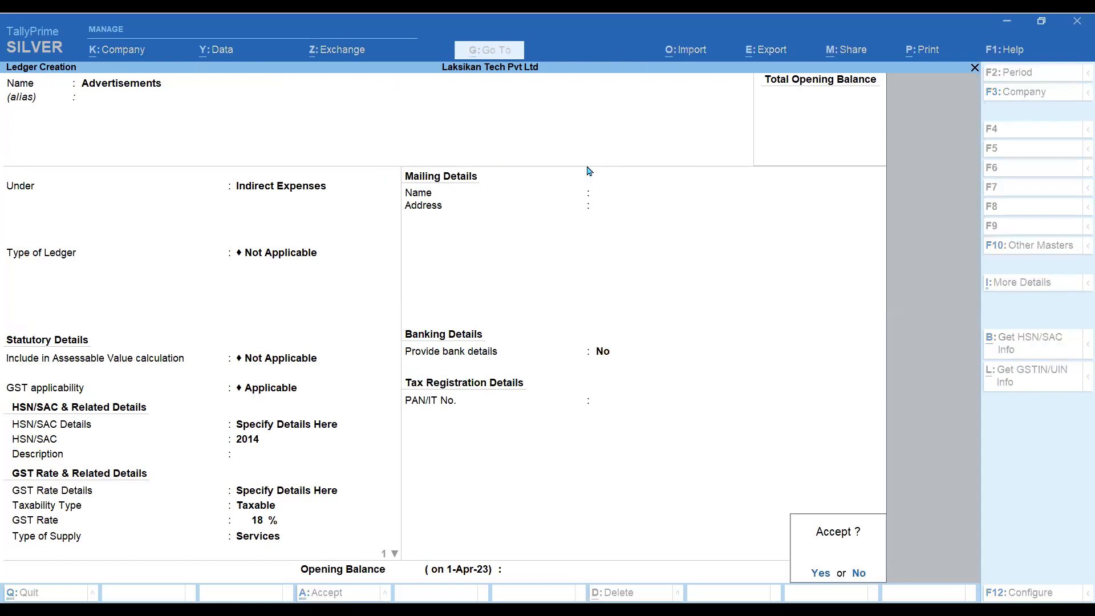
key("Return")
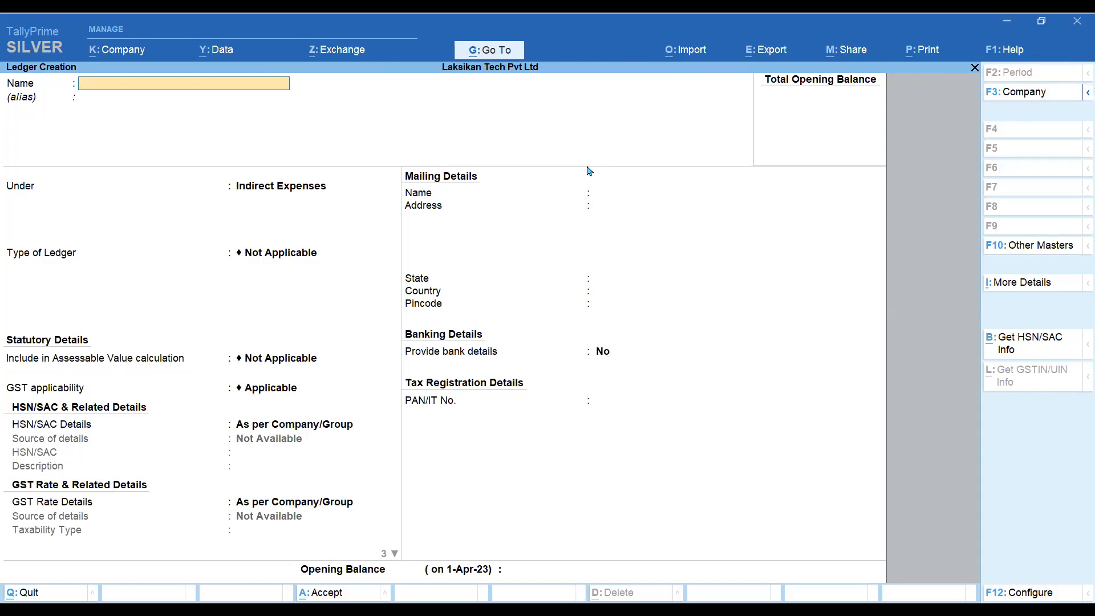
- Name the next new ledger "Security Charges", keeping it under Indirect Expenses with GST applicable
type("Security Charges")
key("Return")
key("Return")
key("Return")
key("Return")
key("Return")
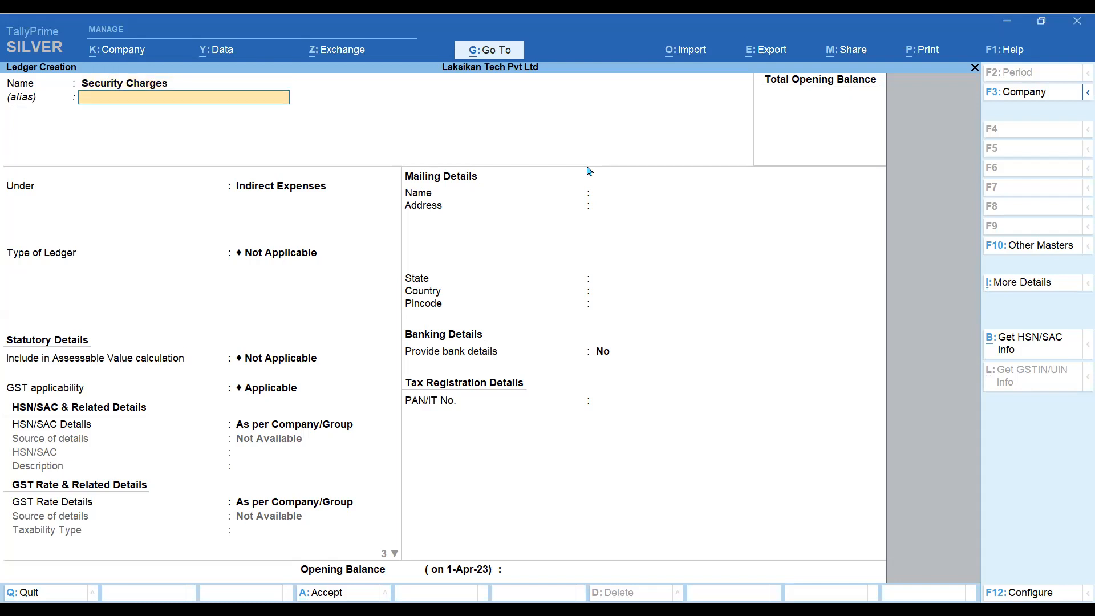
key("Return")
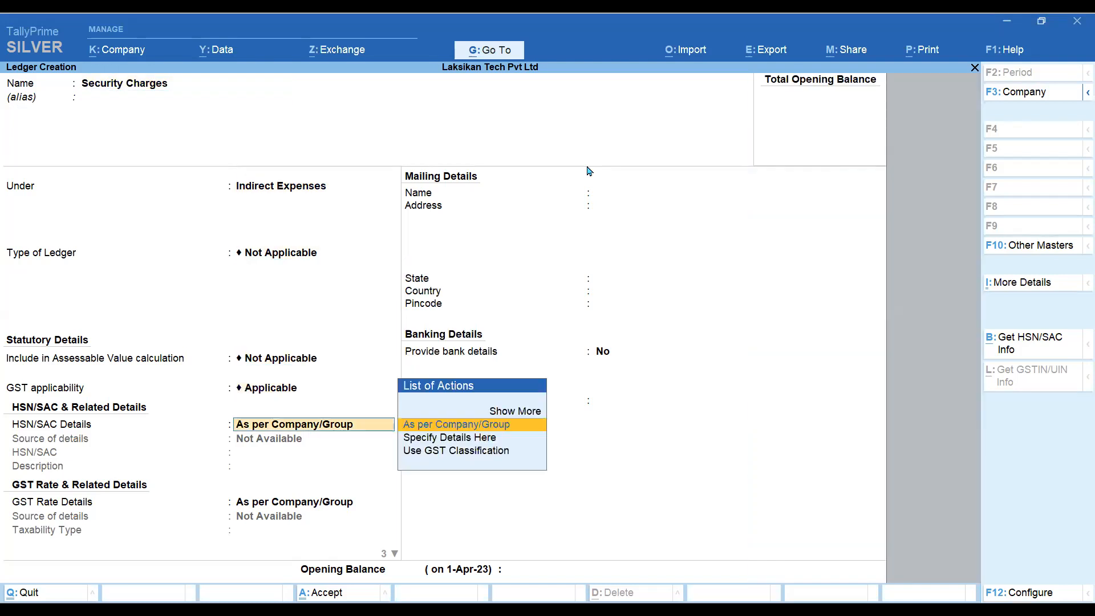
- Set the Security Charges ledger's HSN/SAC Details to Specify Details Here and enter HSN/SAC code 7896541 with no description
key("Down")
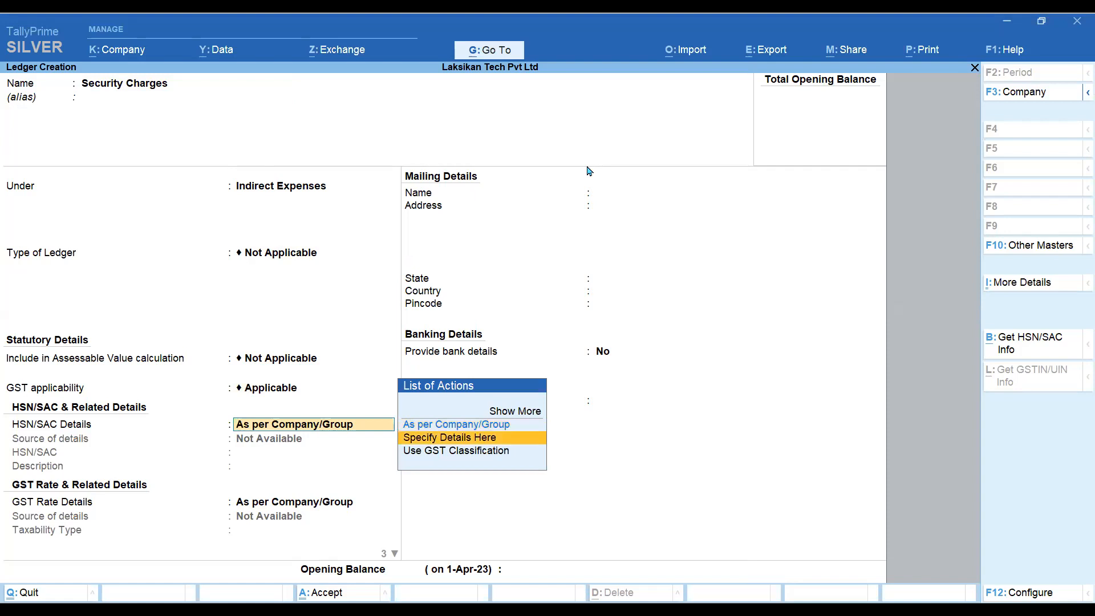
key("Return")
type("7896541")
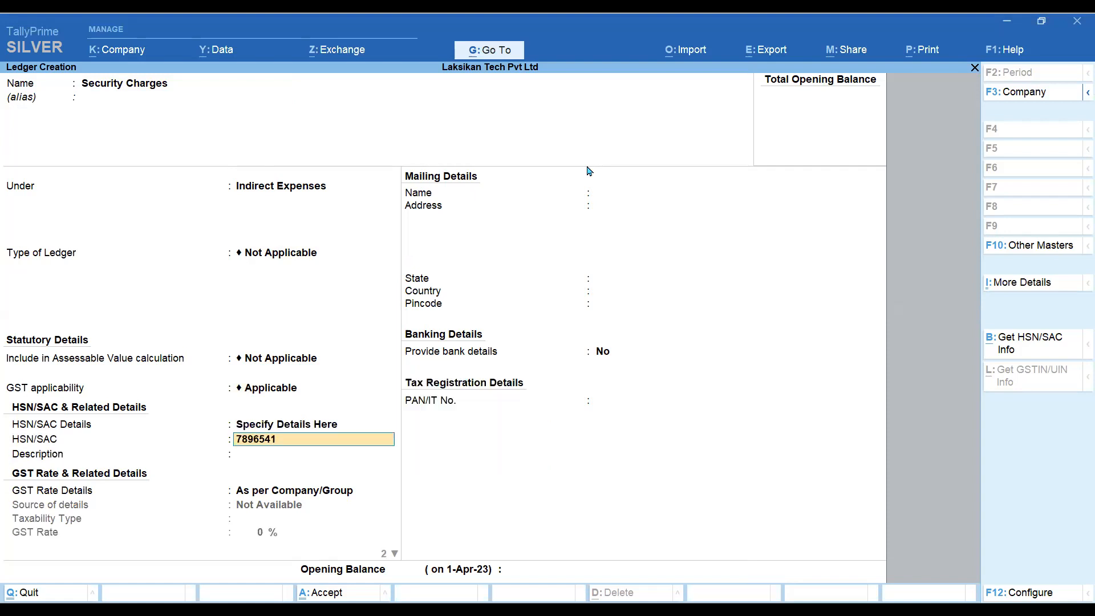
key("Return")
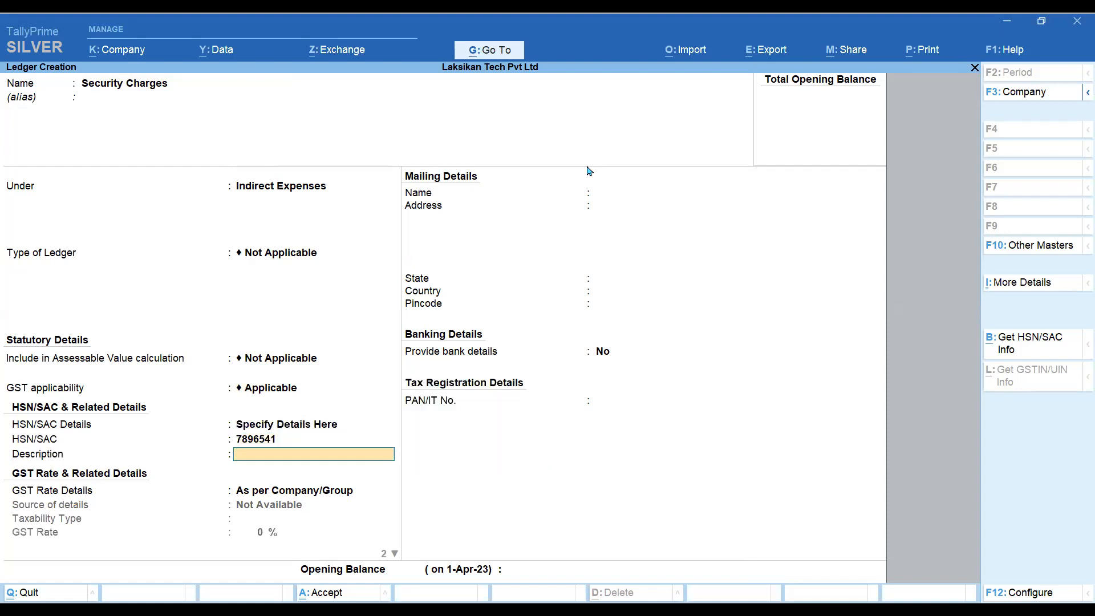
key("Return")
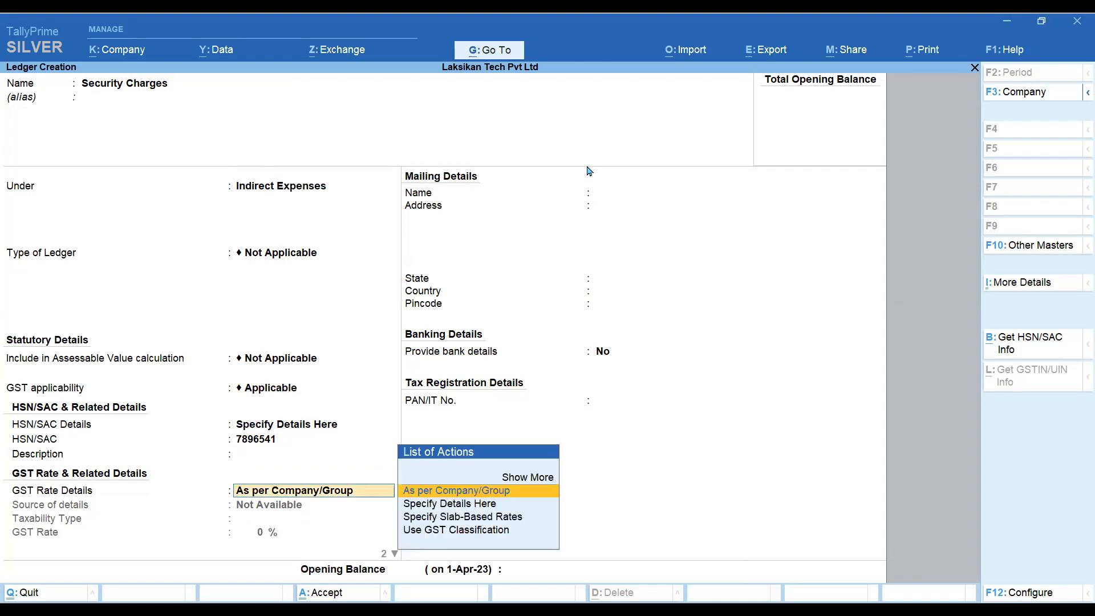
- Specify the Security Charges ledger's GST rate details directly as Taxable at 18% with Services as the type of supply
key("Down")
key("Return")
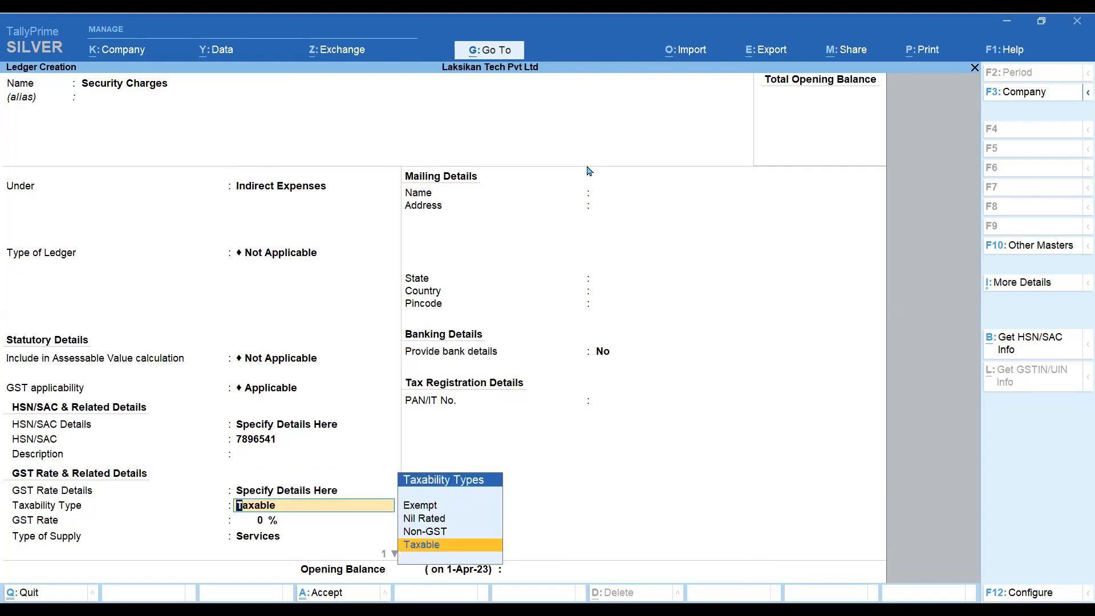
key("Return")
type("18")
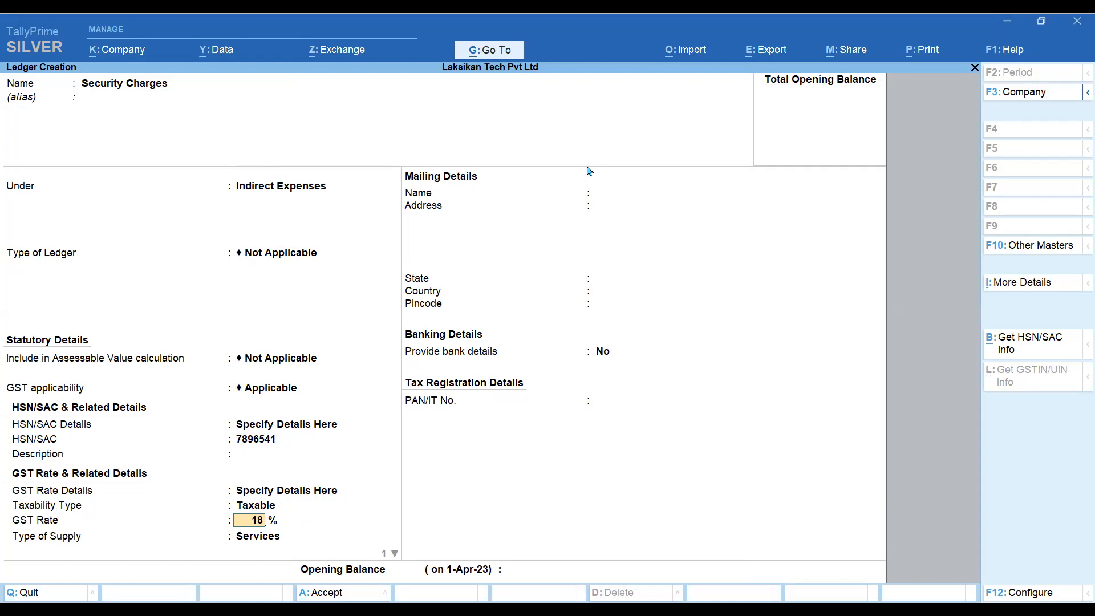
key("Return")
key("Return")
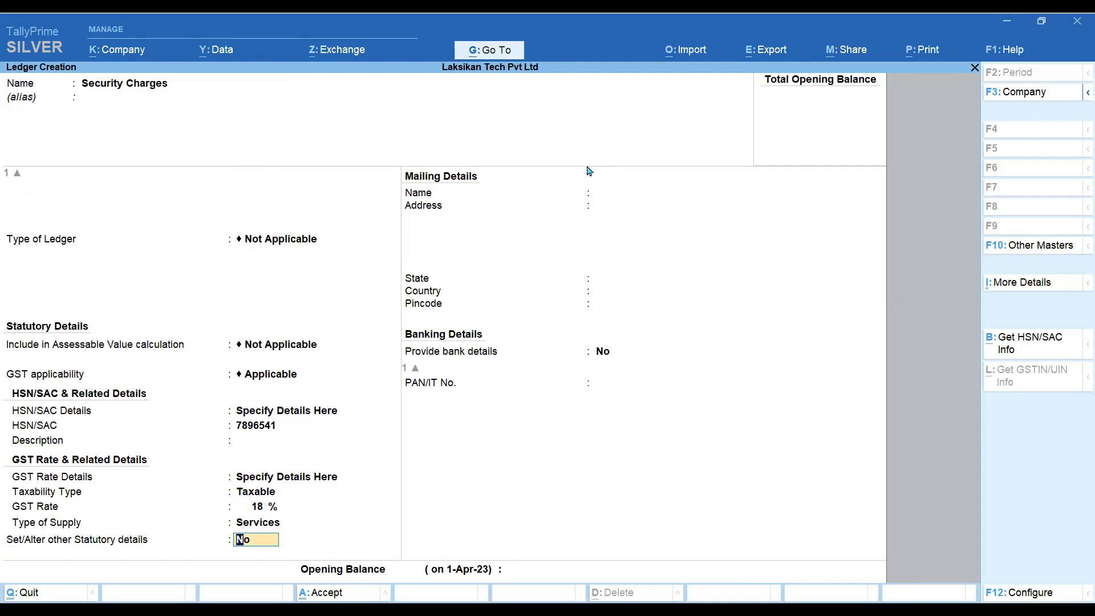
- Enable other statutory details for the Security Charges ledger and set TDS to Applicable with Payment Contractors as the nature of payment
type("y")
key("Return")
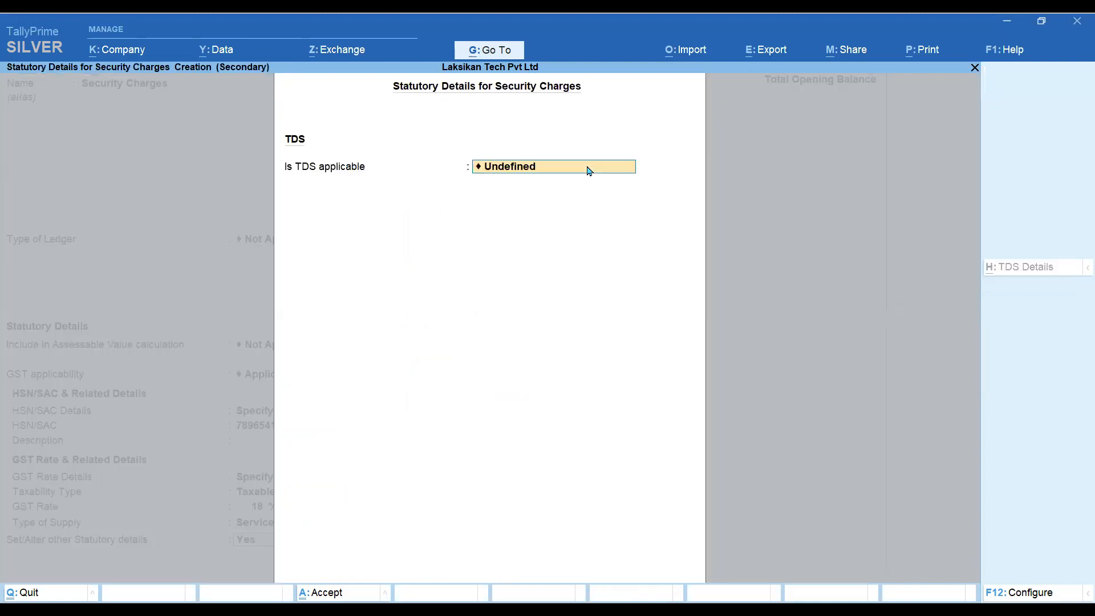
type("A")
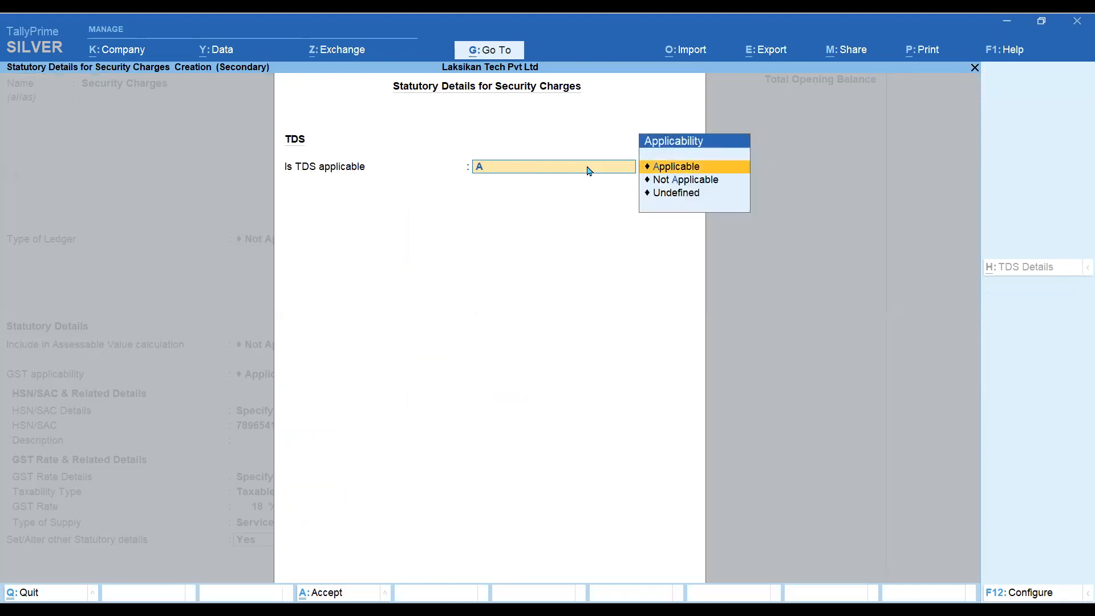
key("Return")
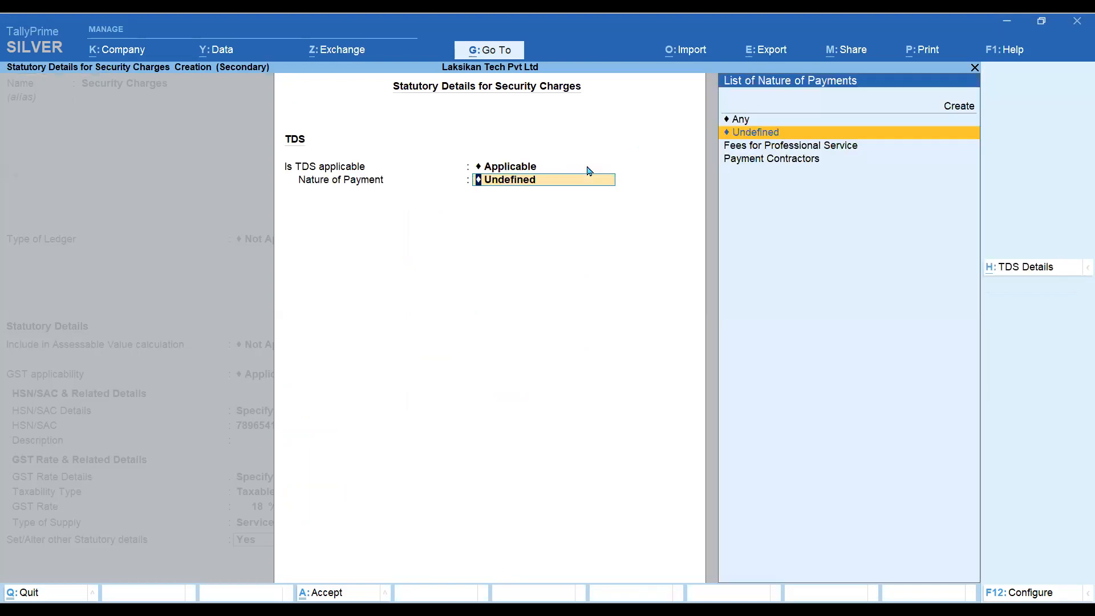
key("Down")
key("Down")
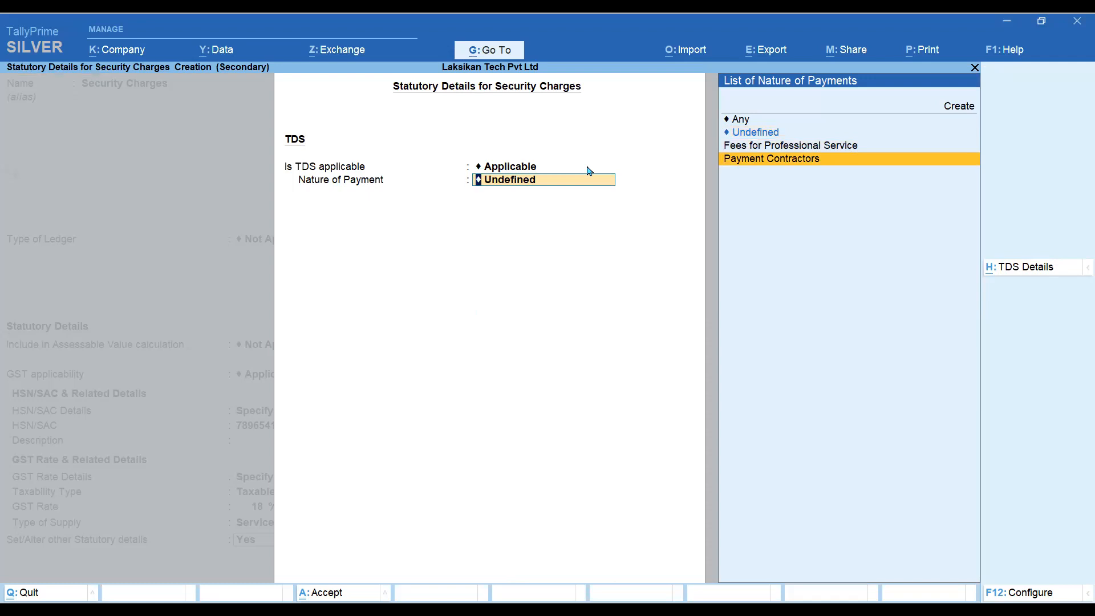
key("Return")
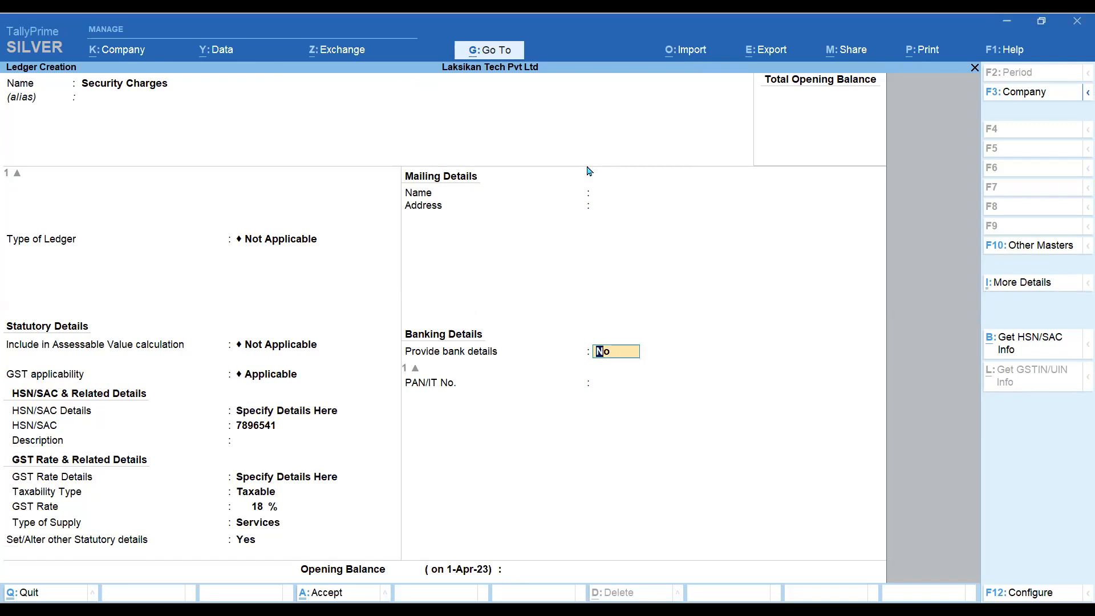
- Save the Security Charges ledger with no bank details and no opening balance
key("Return")
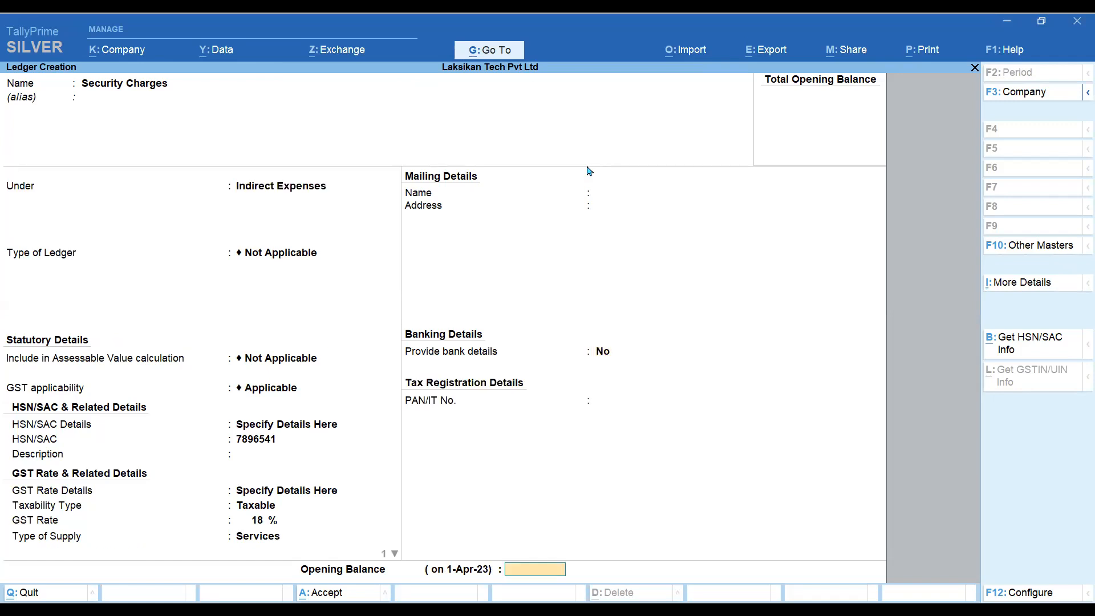
key("Return")
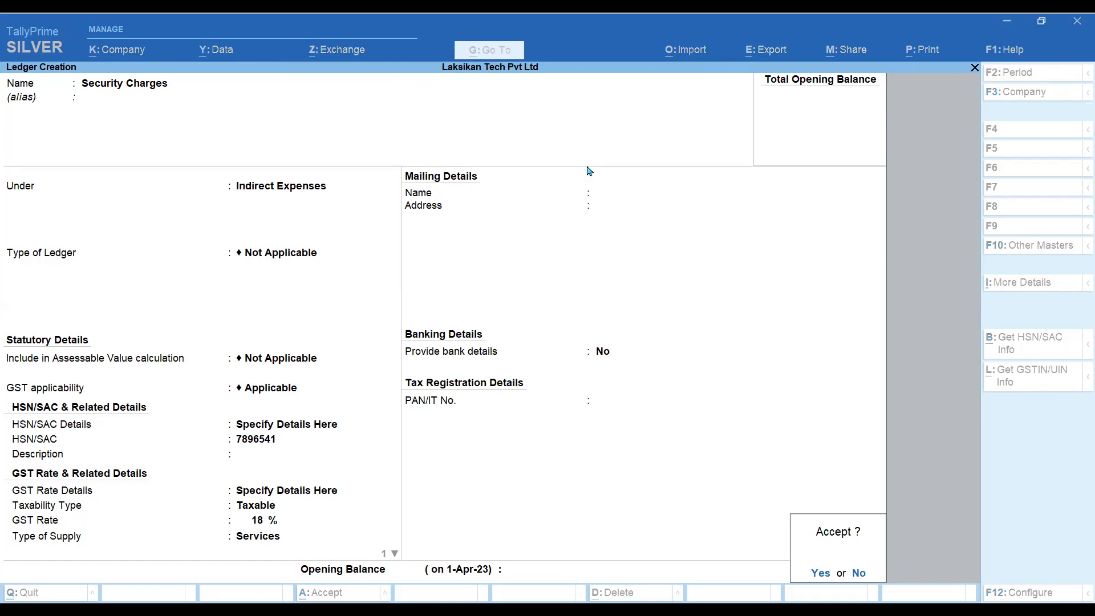
key("Return")
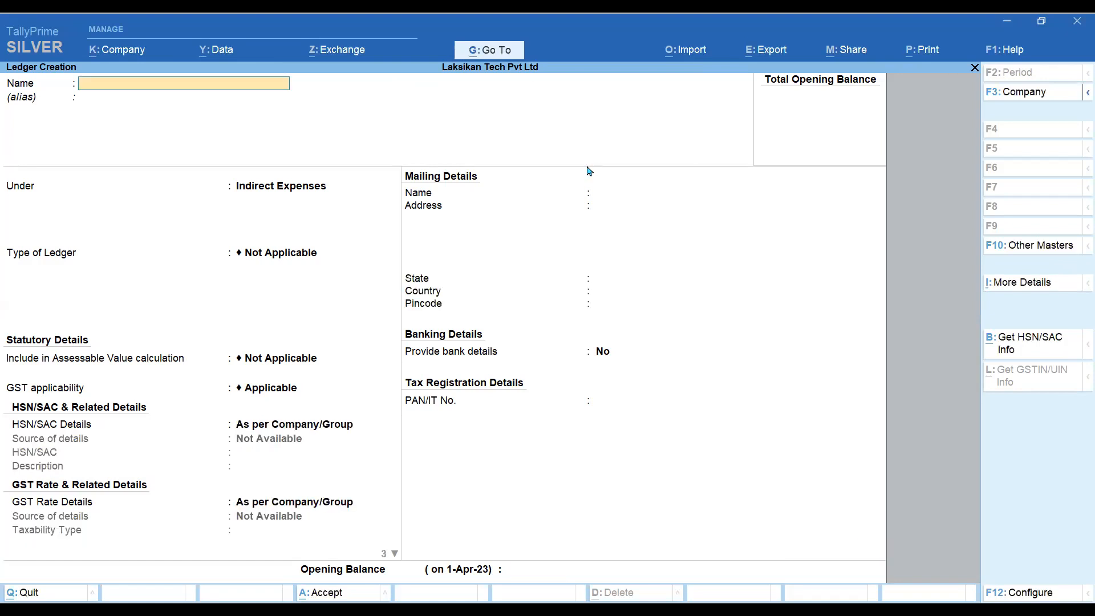
- Name the next new ledger "EB Charges" under Indirect Expenses, keeping ledger type and assessable value calculation as Not Applicable
type("EB Charges")
key("Return")
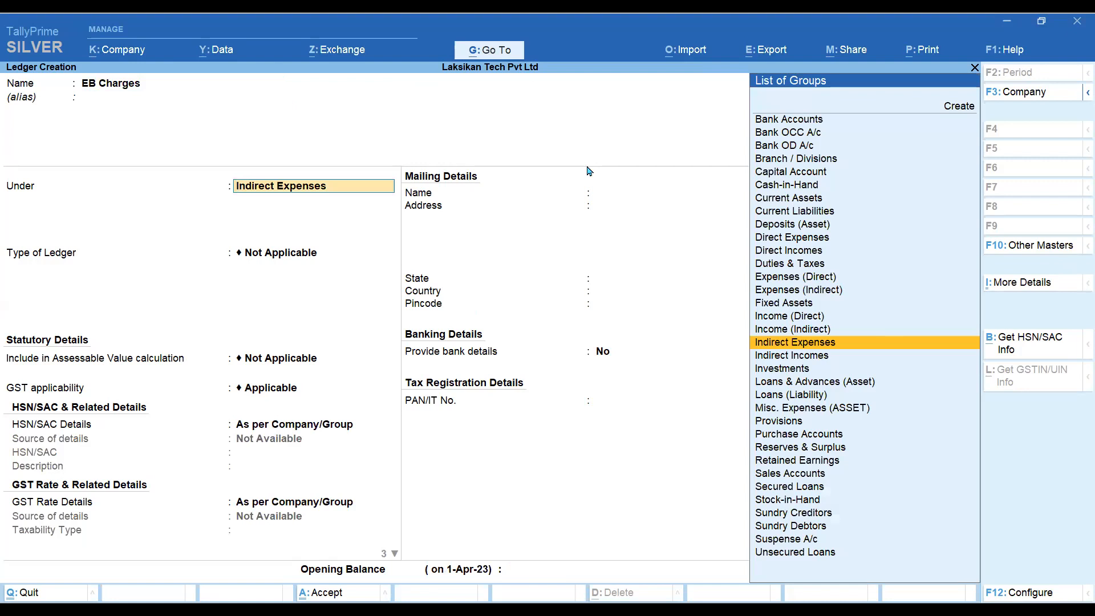
key("Return")
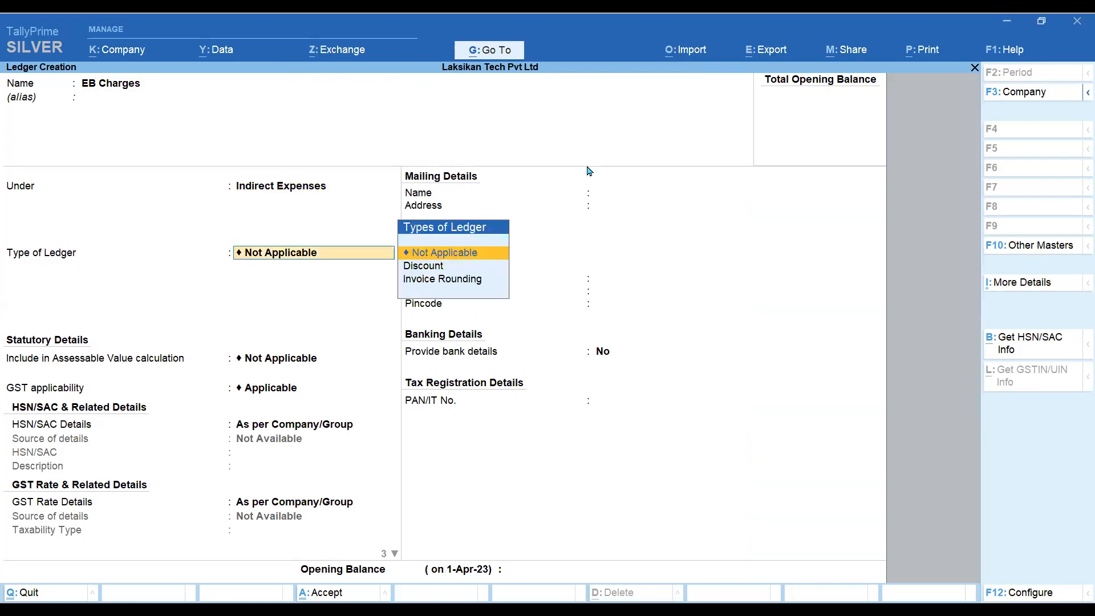
key("Return")
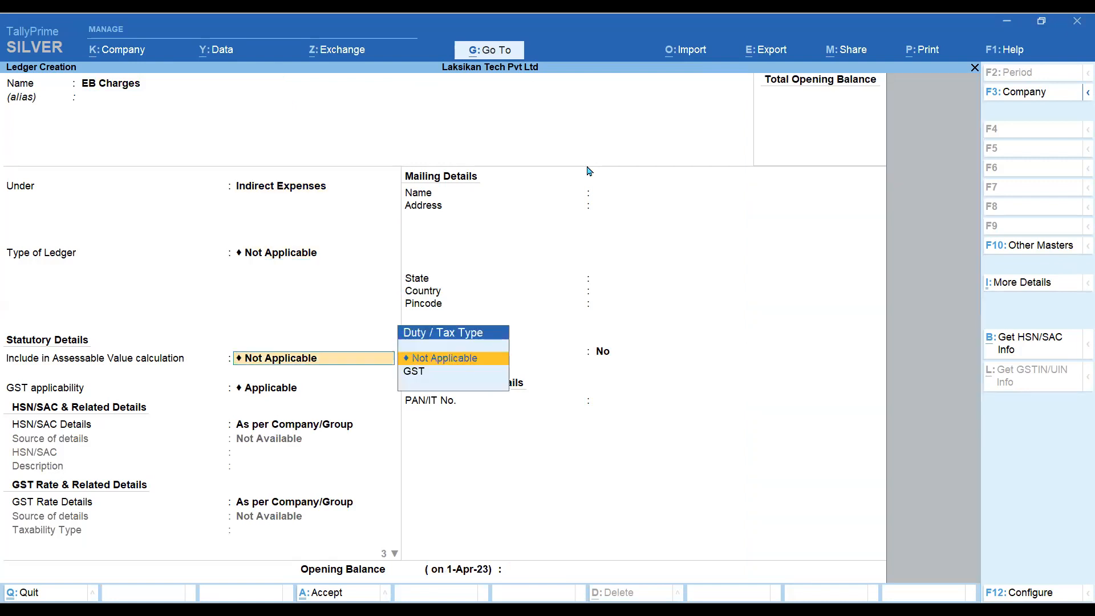
key("Return")
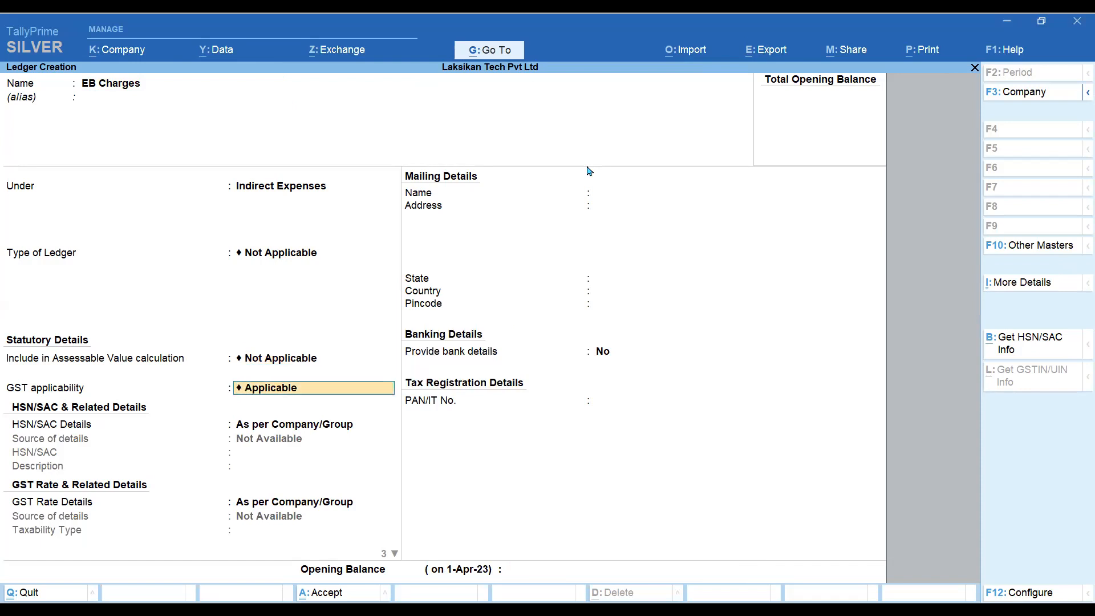
- Set GST applicability to Not Applicable for the EB Charges ledger
key("space")
key("Down")
key("Down")
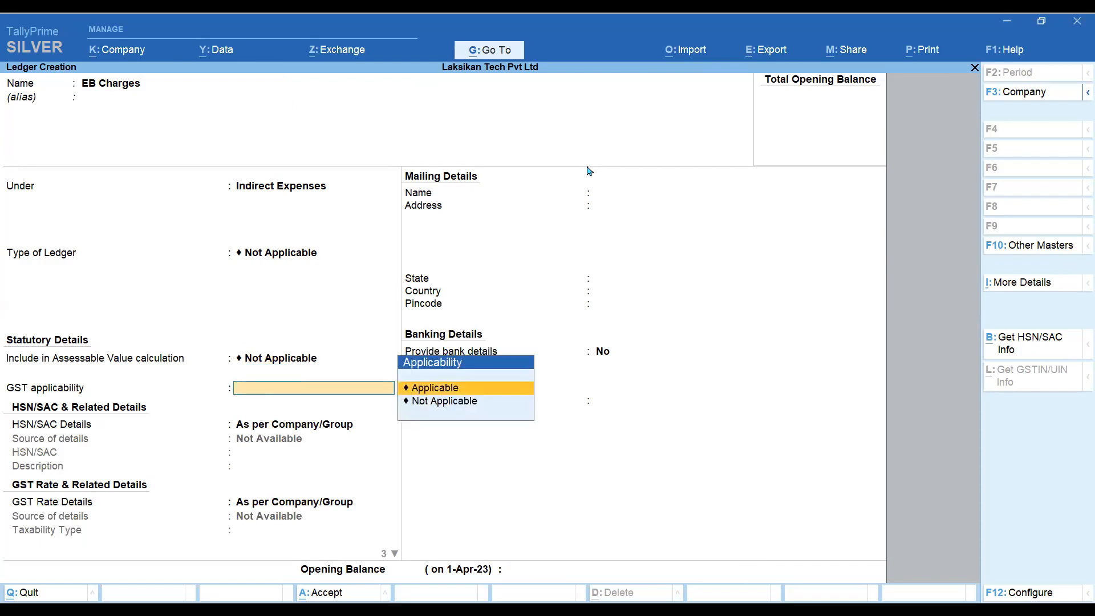
key("Return")
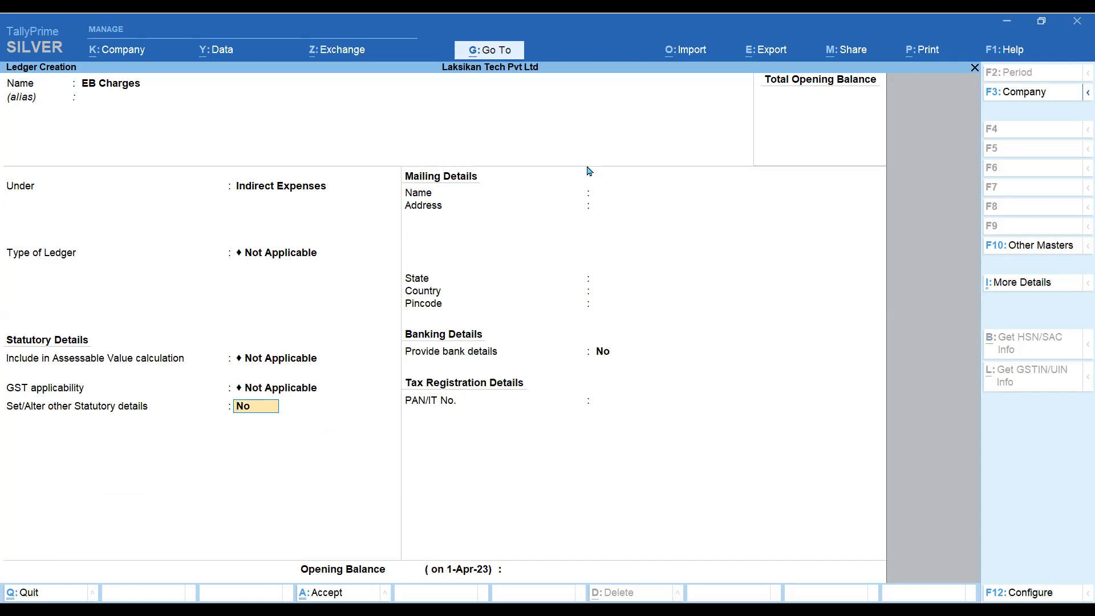
- Enable other statutory details for EB Charges, set TDS to Not Applicable, and leave the ledger's opening balance blank
type("y")
key("Return")
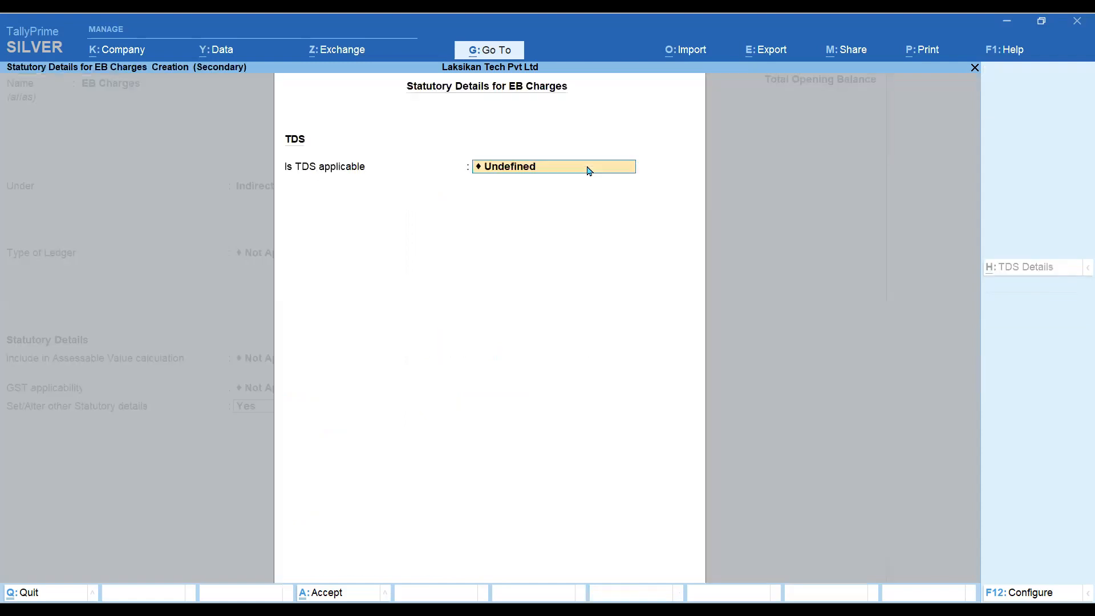
key("BackSpace")
key("Down")
key("Down")
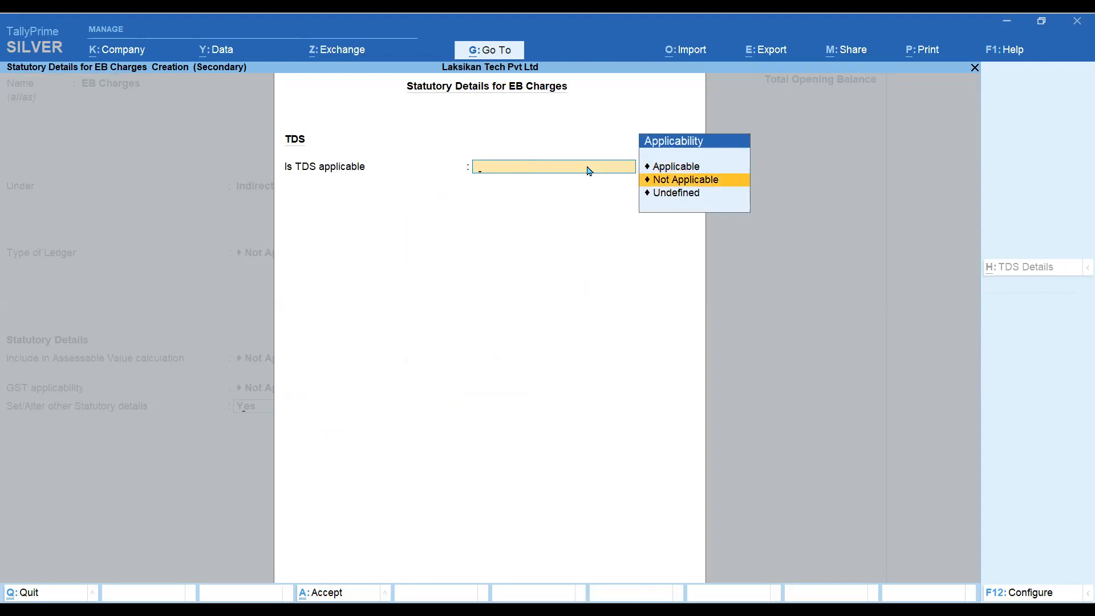
key("Return")
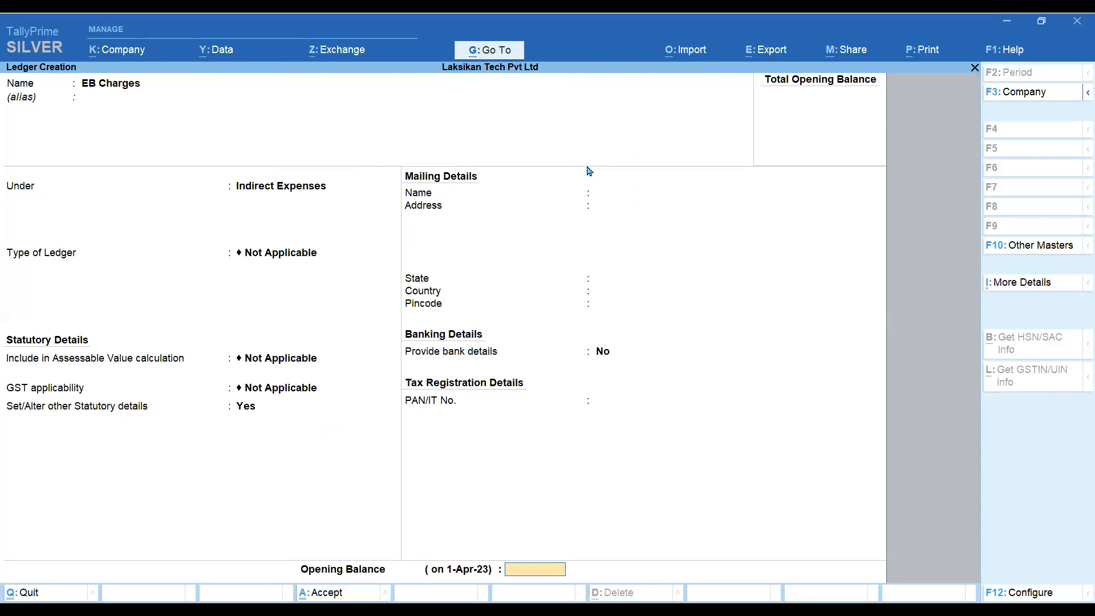
key("Return")
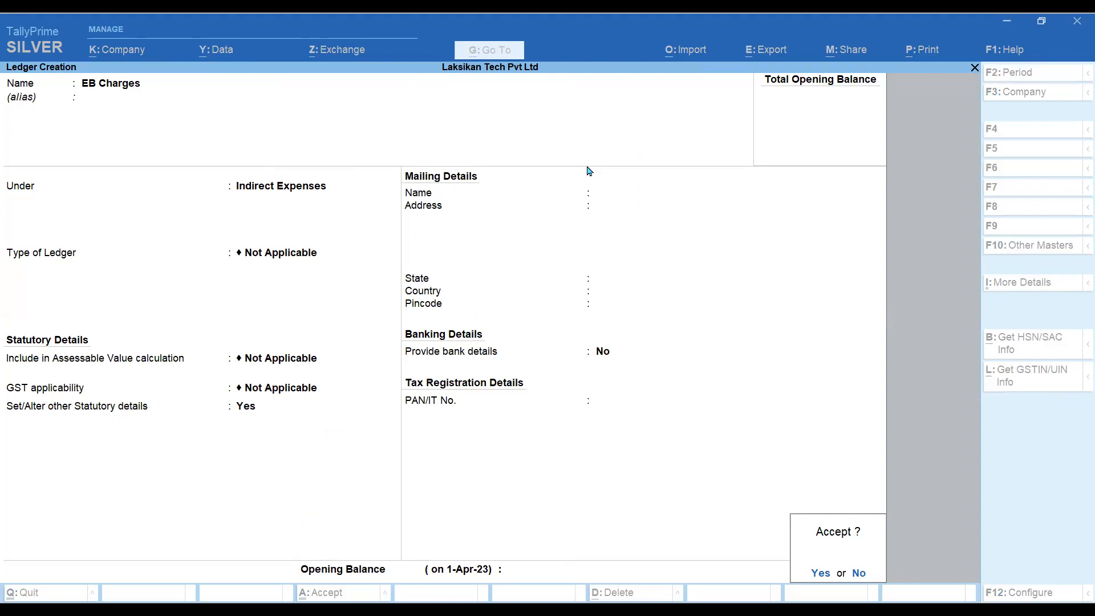
- Save the EB Charges ledger and name the next one "Rent" under Indirect Expenses, keeping ledger type and assessable value calculation Not Applicable
key("Return")
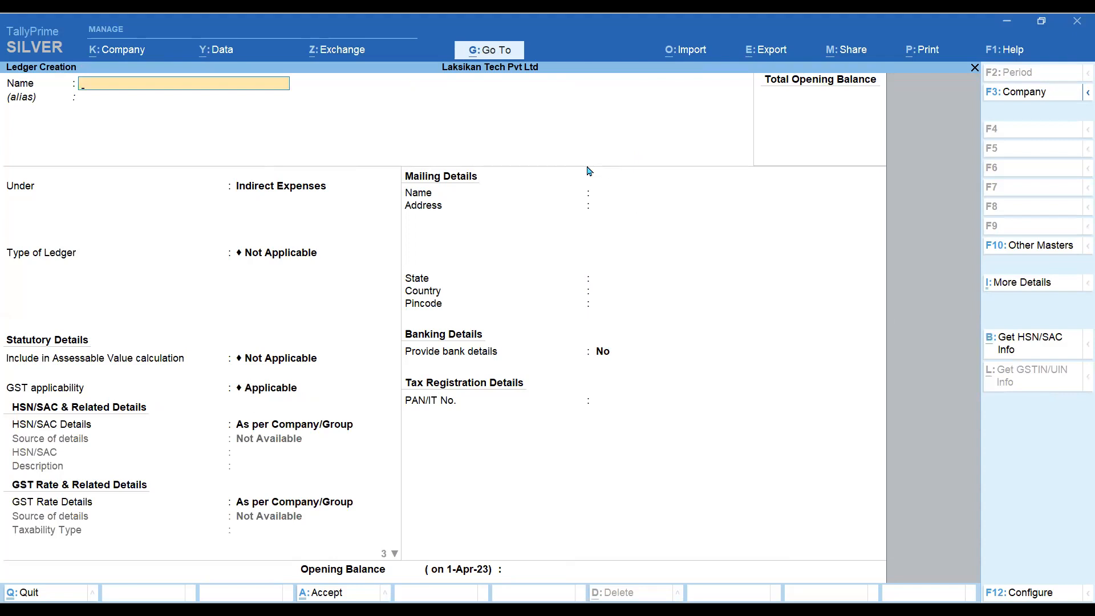
type("Rent")
key("Return")
key("Return")
key("Return")
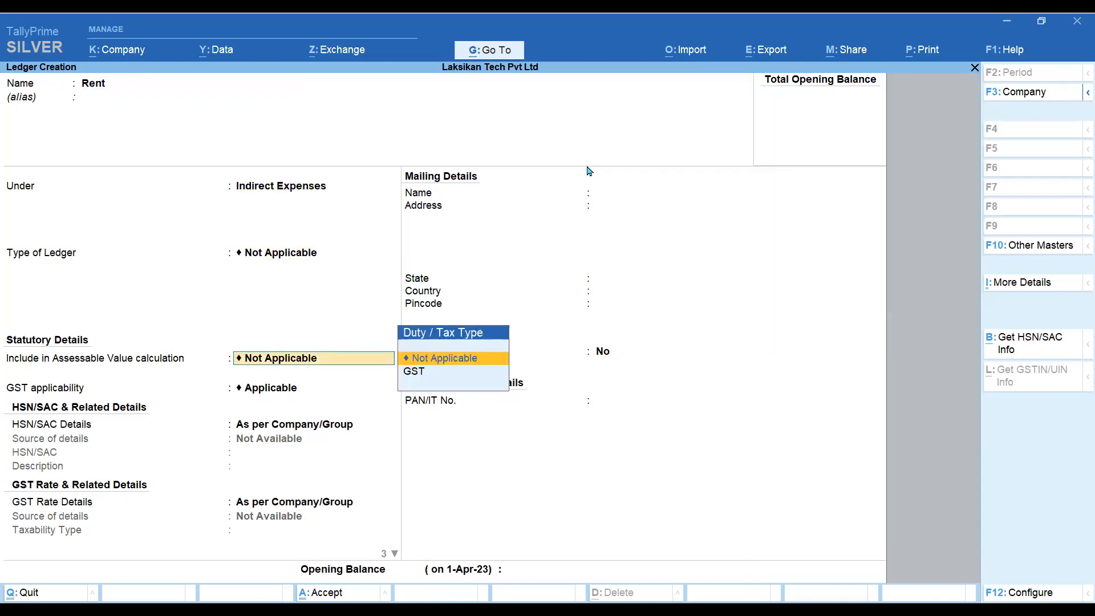
key("Return")
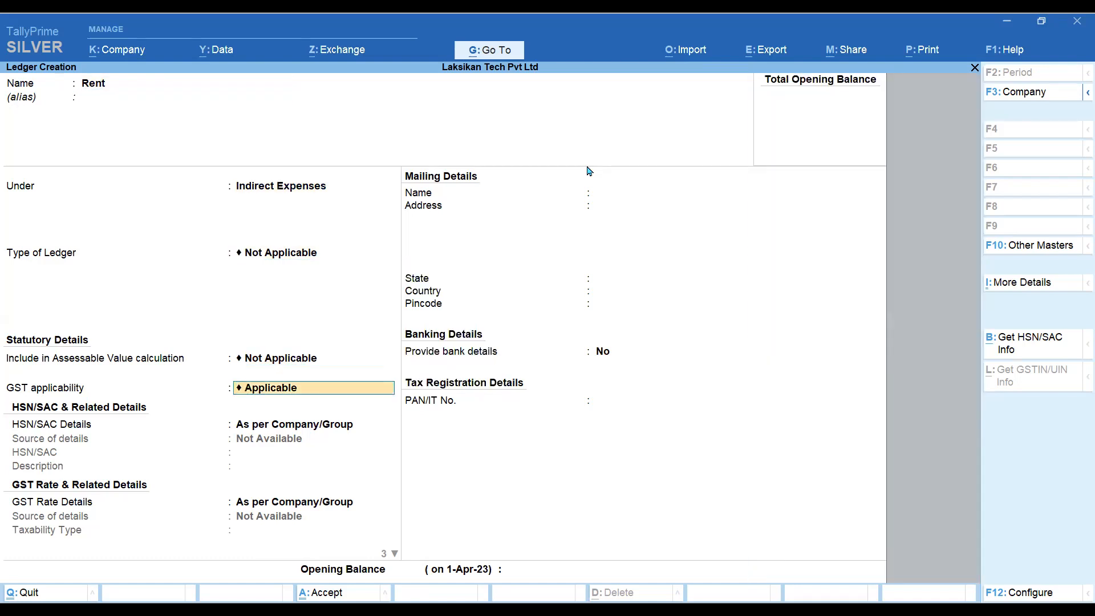
- Set GST applicability to Not Applicable for the Rent ledger
key("Return")
key("BackSpace")
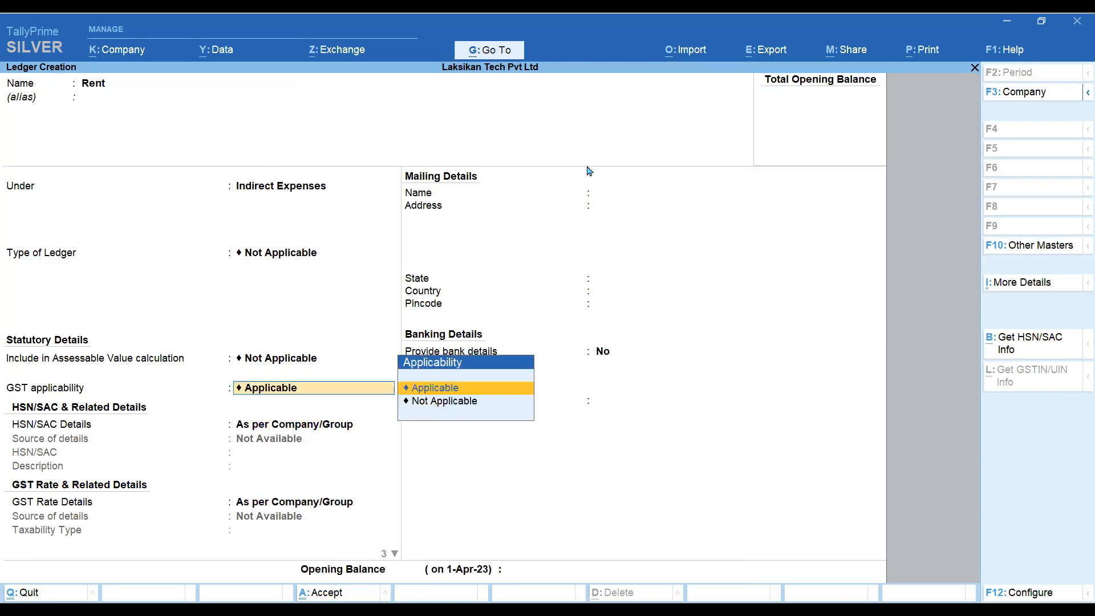
key("Down")
key("Return")
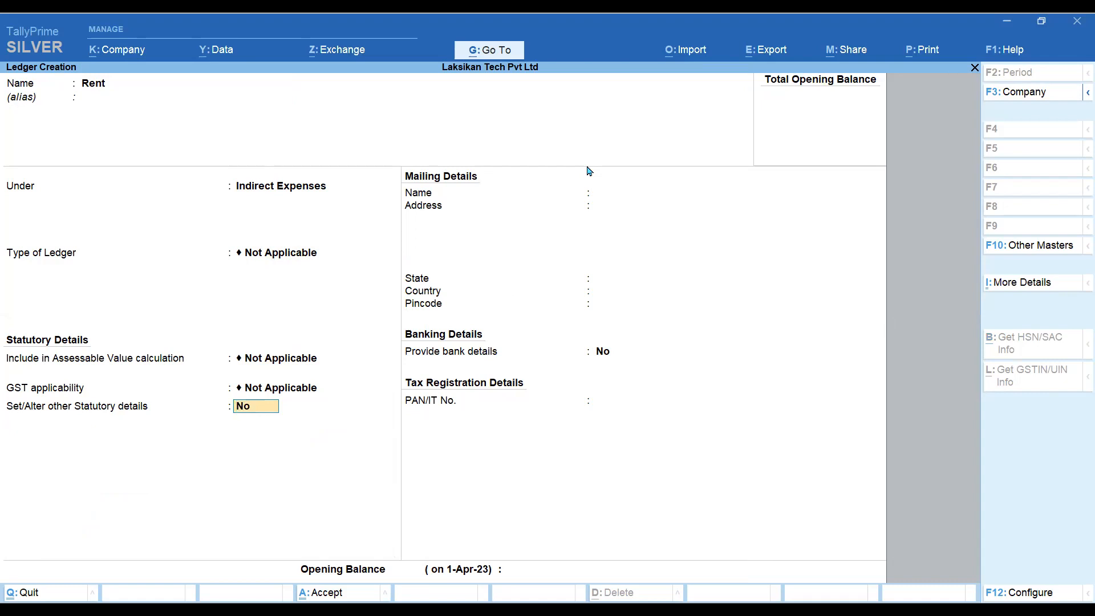
- Enable other statutory details for the Rent ledger and set TDS to Applicable
type("y")
key("Return")
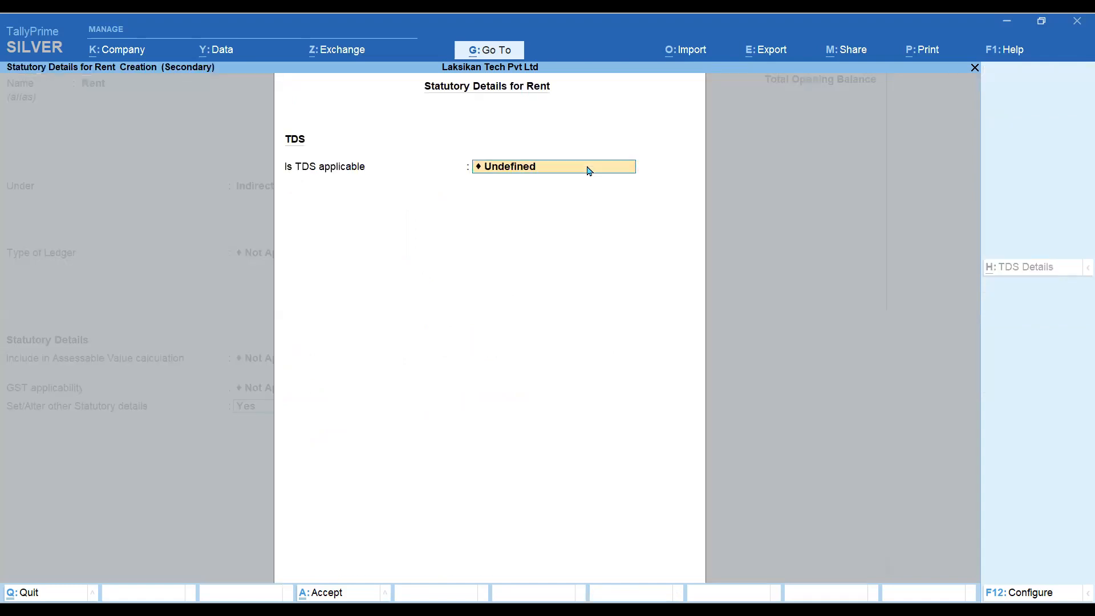
key("BackSpace")
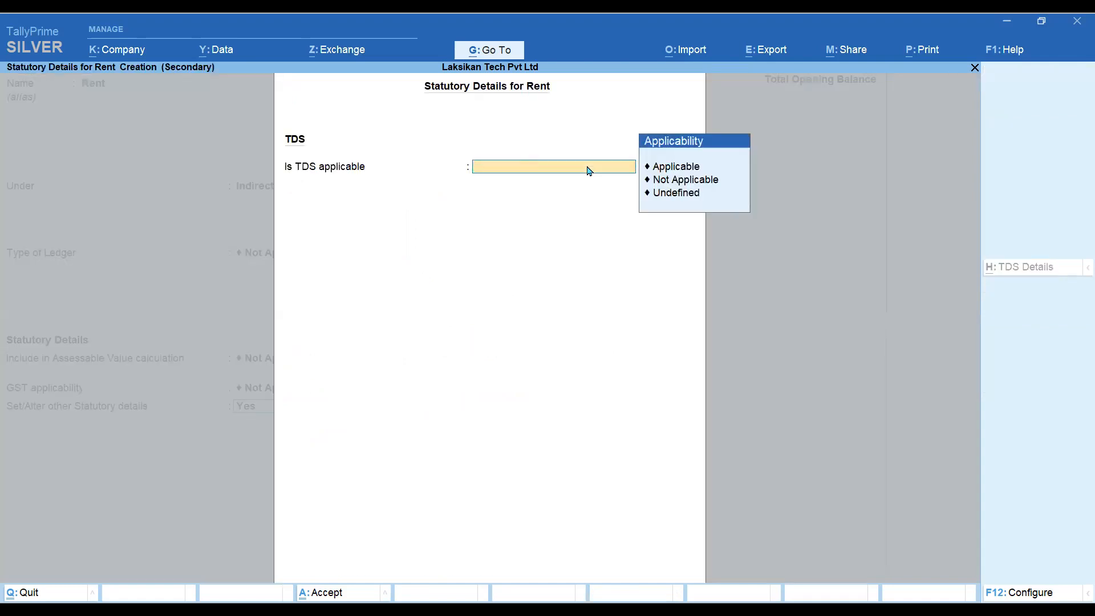
type("a")
key("Return")
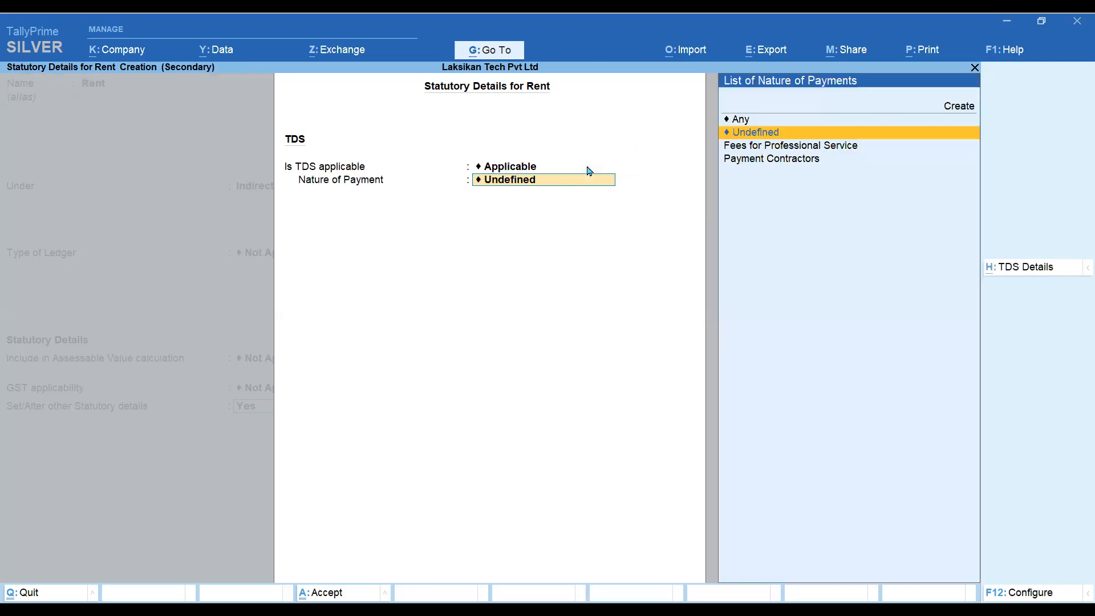
- Create a new TDS nature of payment for Rent from the predefined entry "Rent of Land, Building Or Furniture"
key("Down")
key("Down")
key("Up")
key("Down")
key("Up")
key("Down")
key("Up")
key("Down")
key("Up")
key("Down")
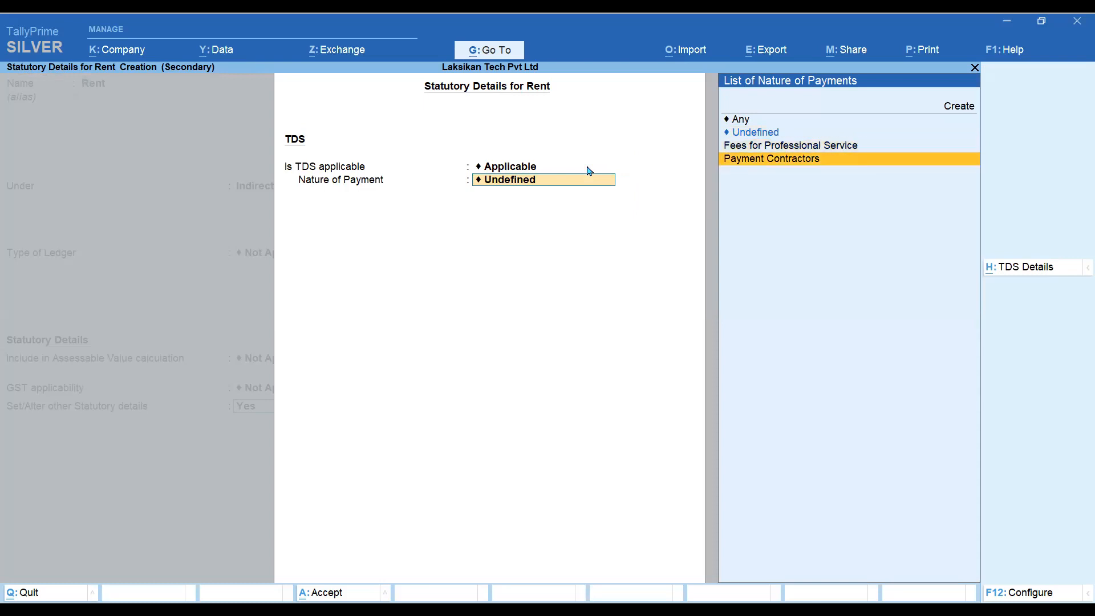
key("Up")
key("Up")
key("Up")
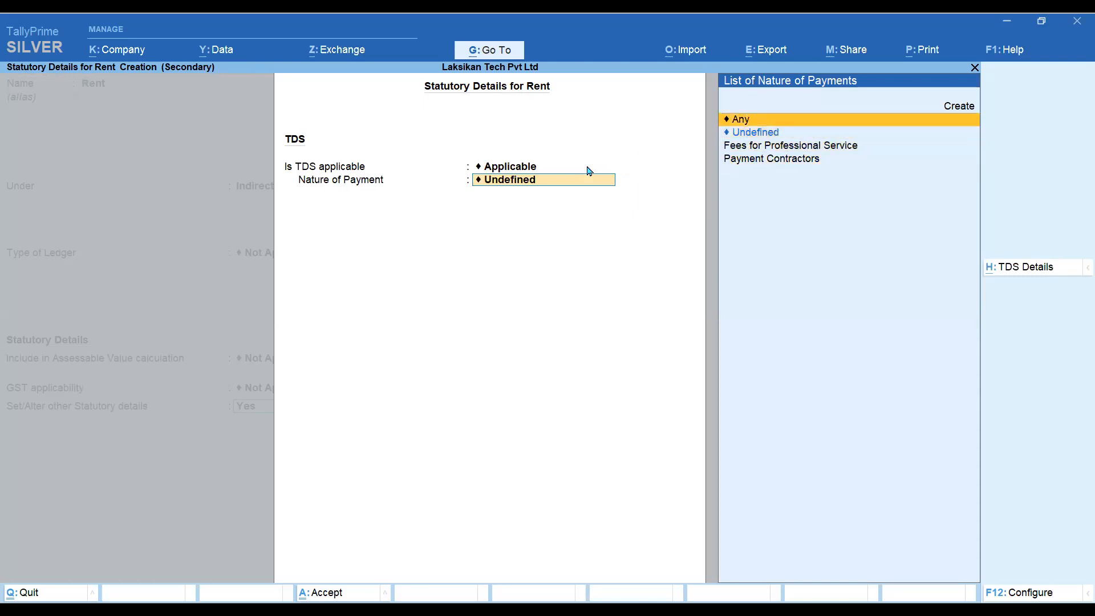
key("Up")
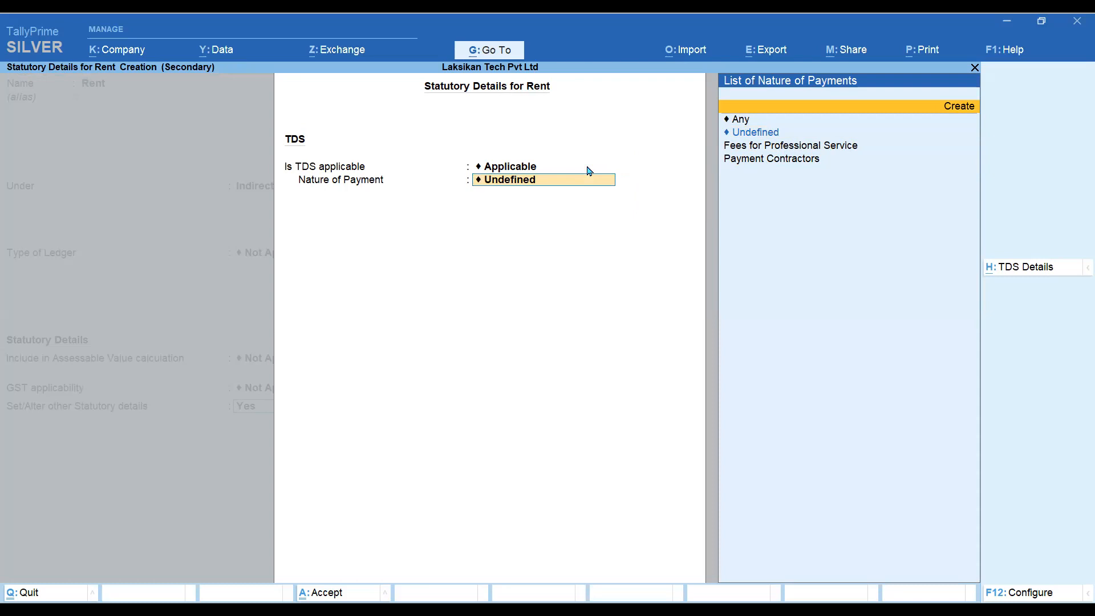
key("Return")
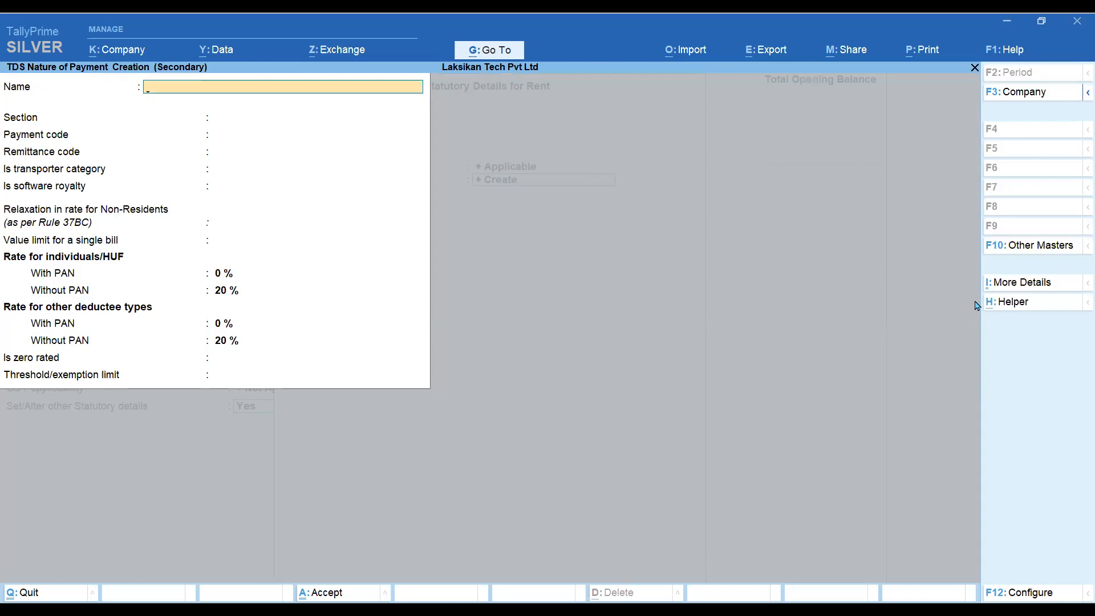
left_click(1015, 308)
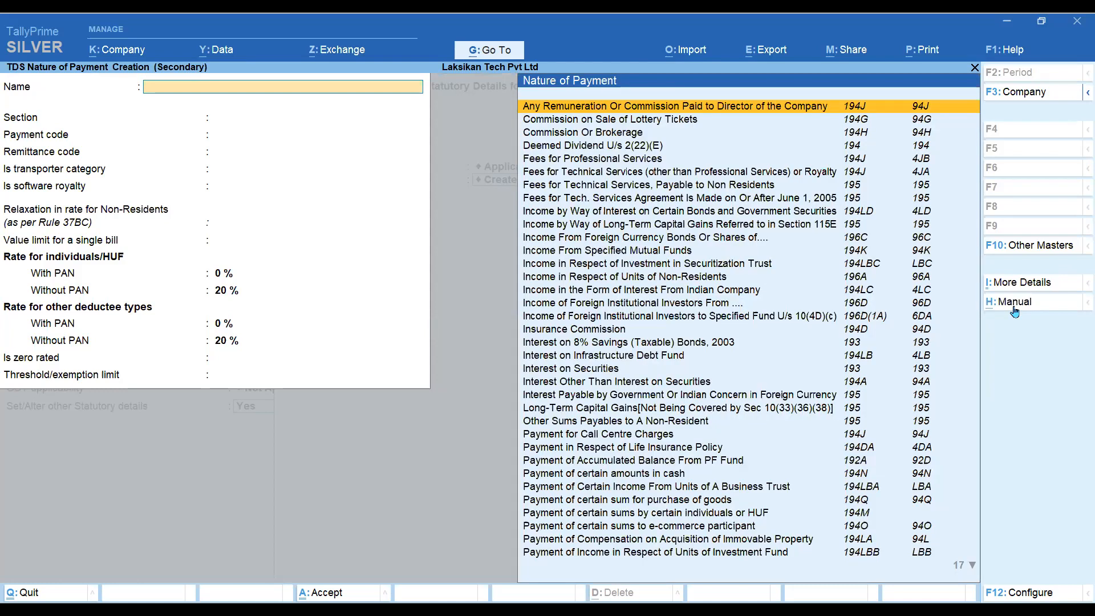
type("Rent")
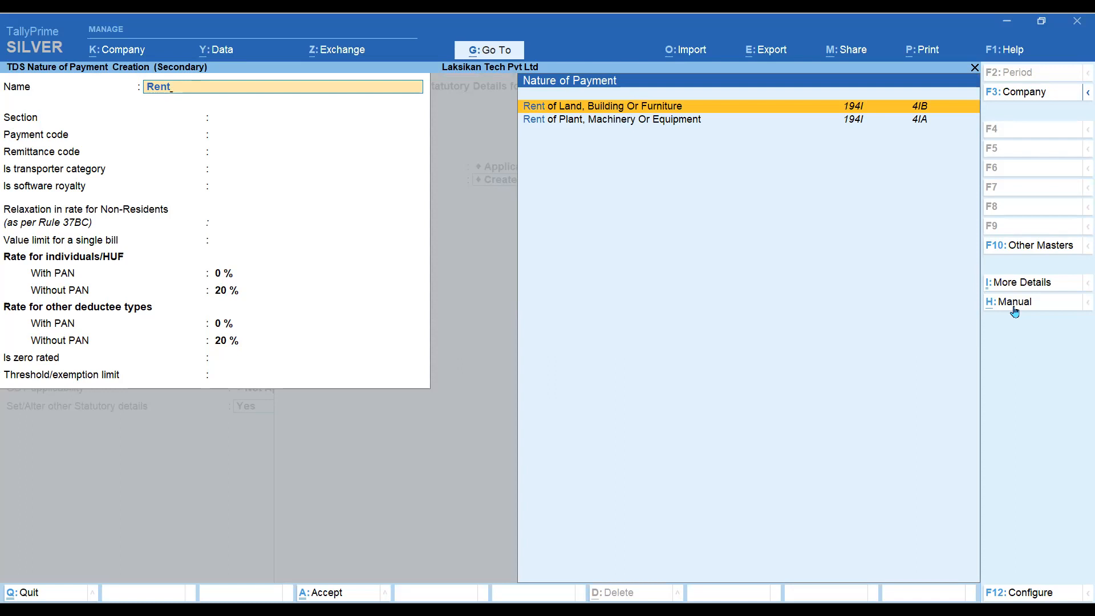
key("Return")
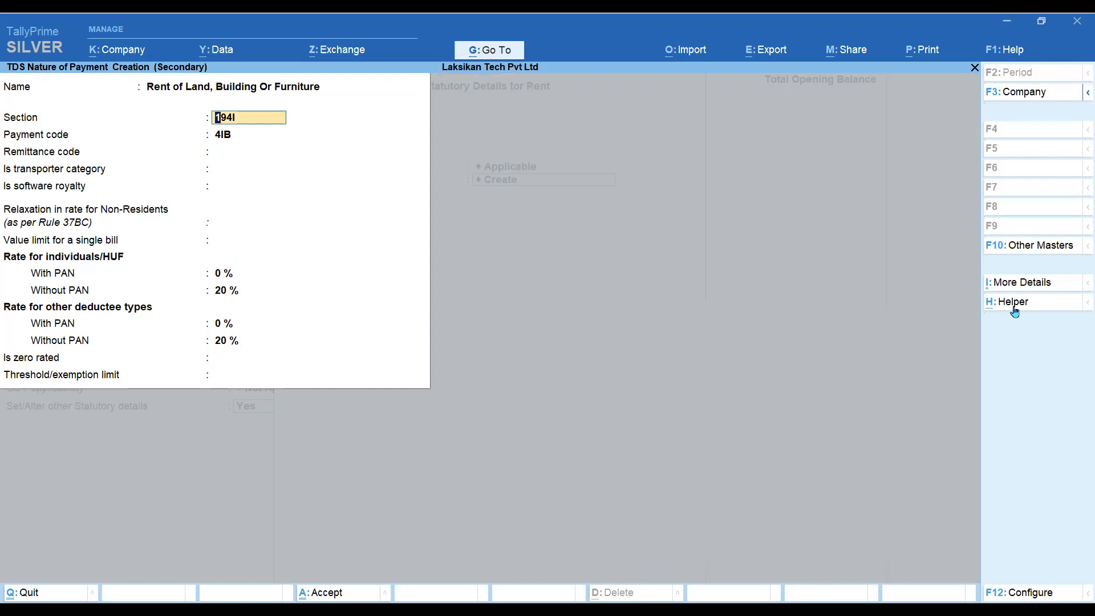
- Keep section 194I and payment code 4IB, set transporter category, software royalty and non-resident relaxation to No, and leave the remittance code and bill limit blank
key("Return")
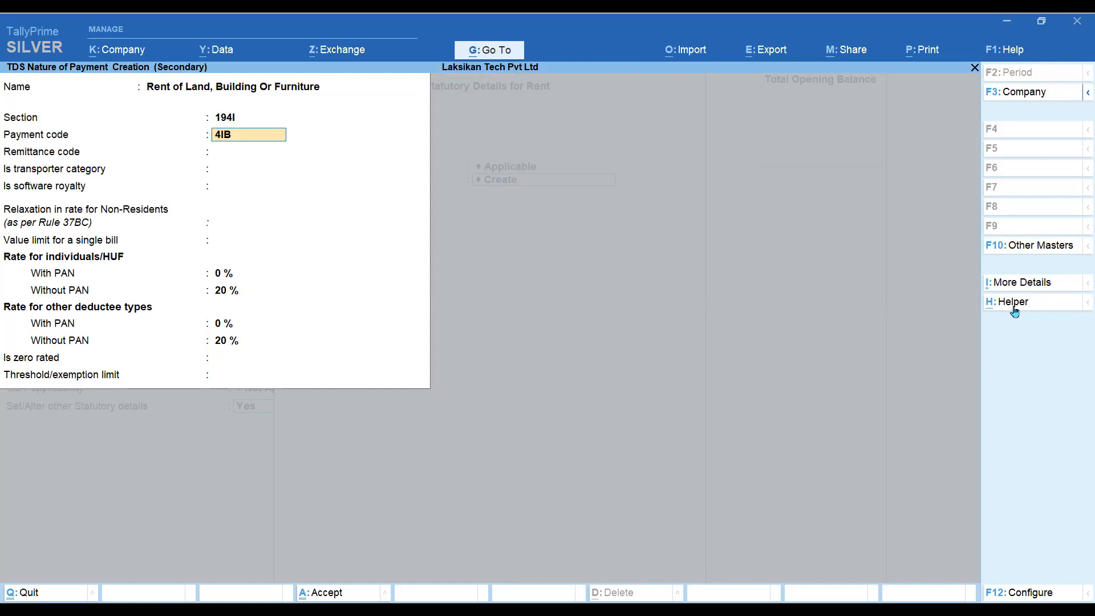
key("Up")
key("Up")
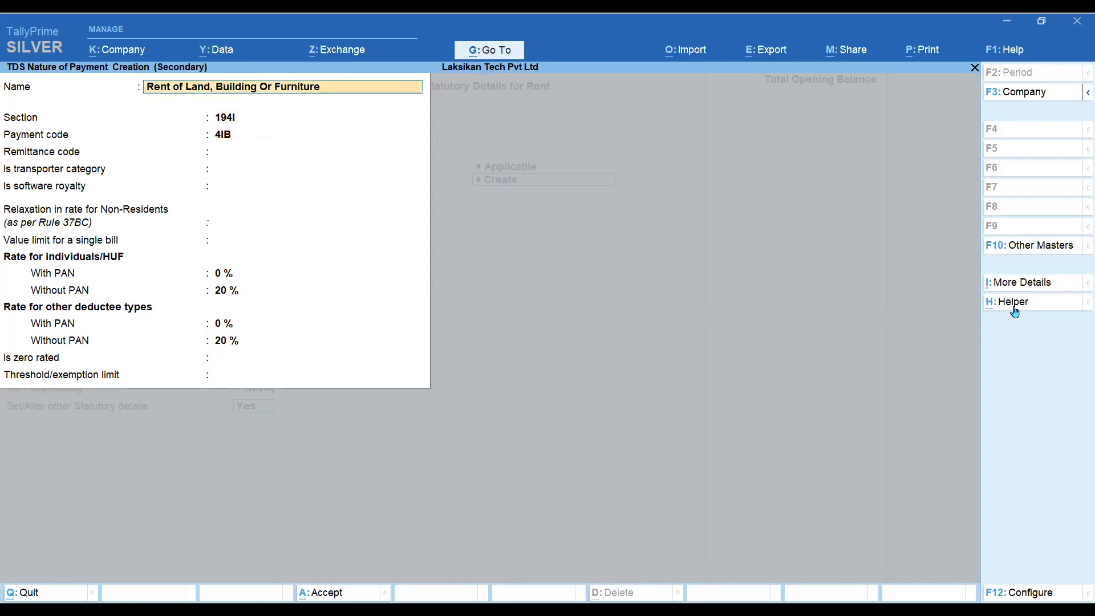
key("Down")
key("Down")
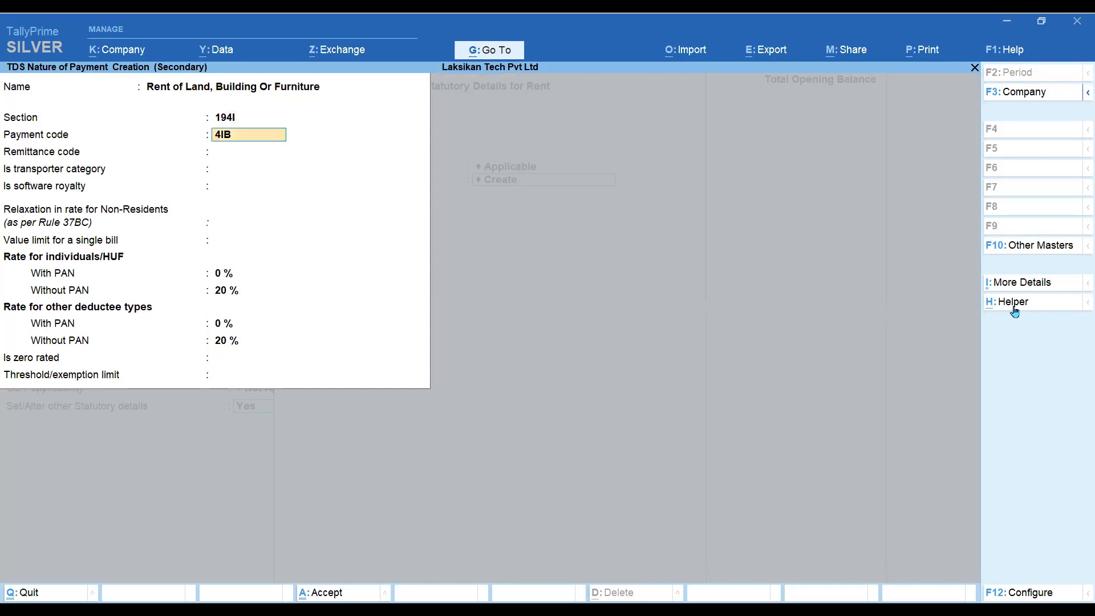
key("Down")
key("Down")
key("Down")
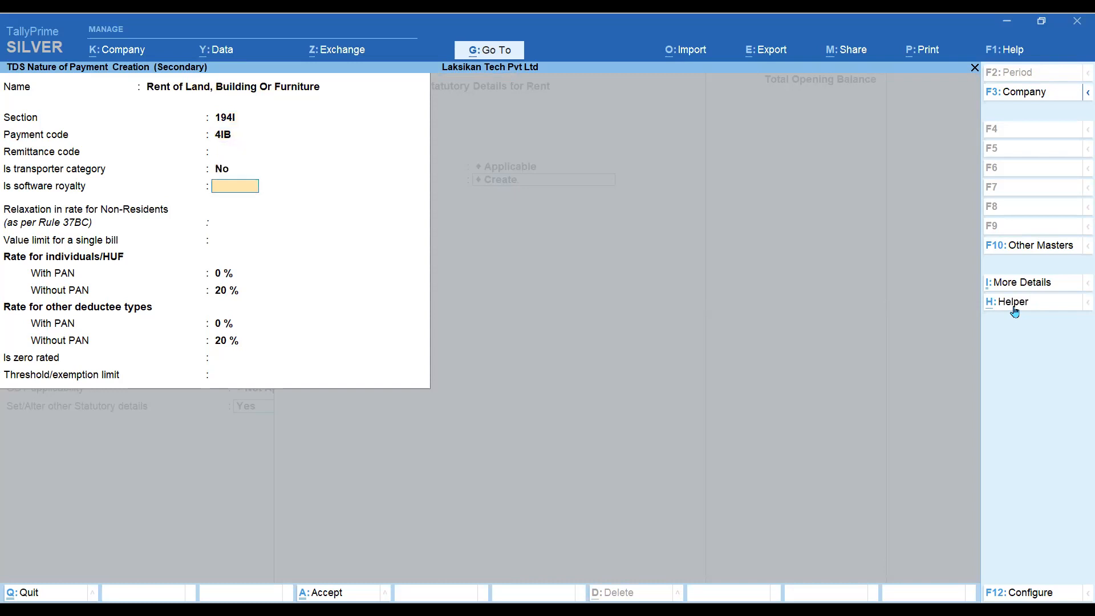
key("Down")
key("Down")
key("Down")
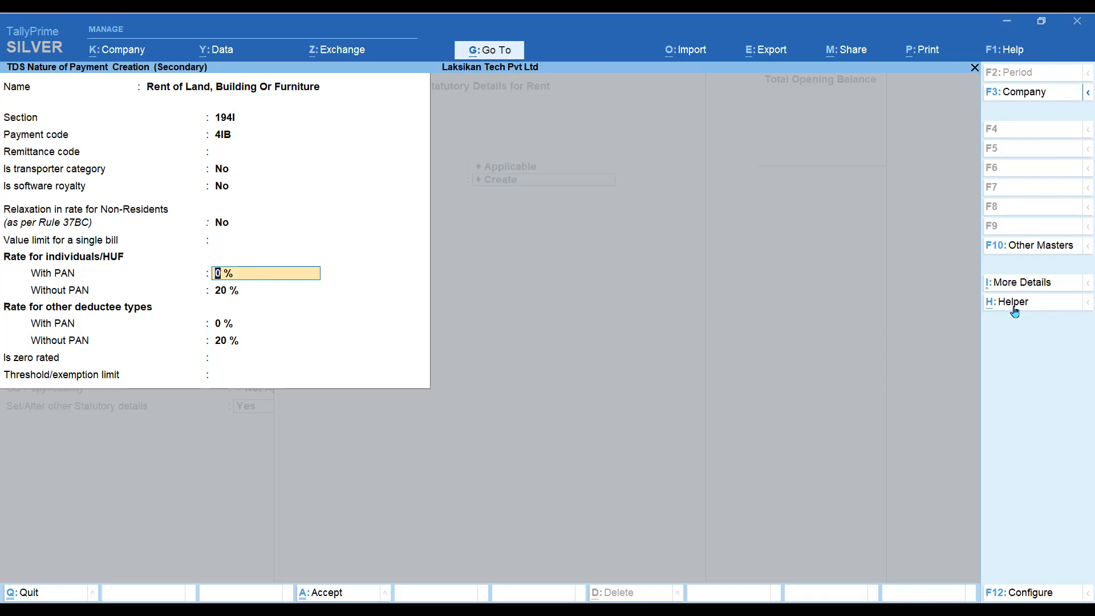
- Set the TDS rates for individuals/HUF and other deductee types to 10% with PAN and 20% without PAN
type("10")
key("Return")
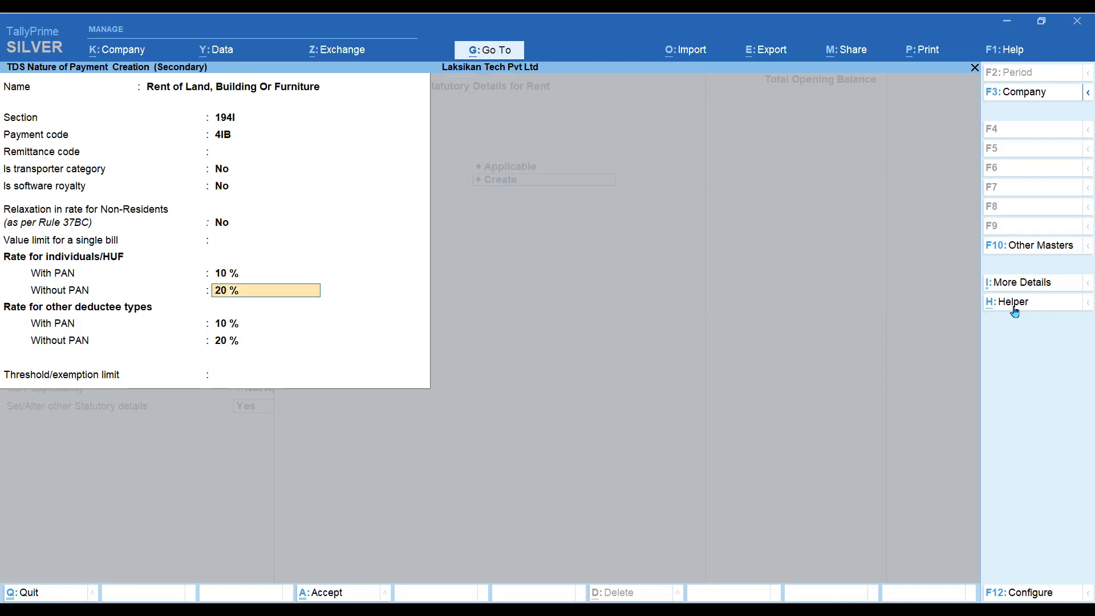
key("Return")
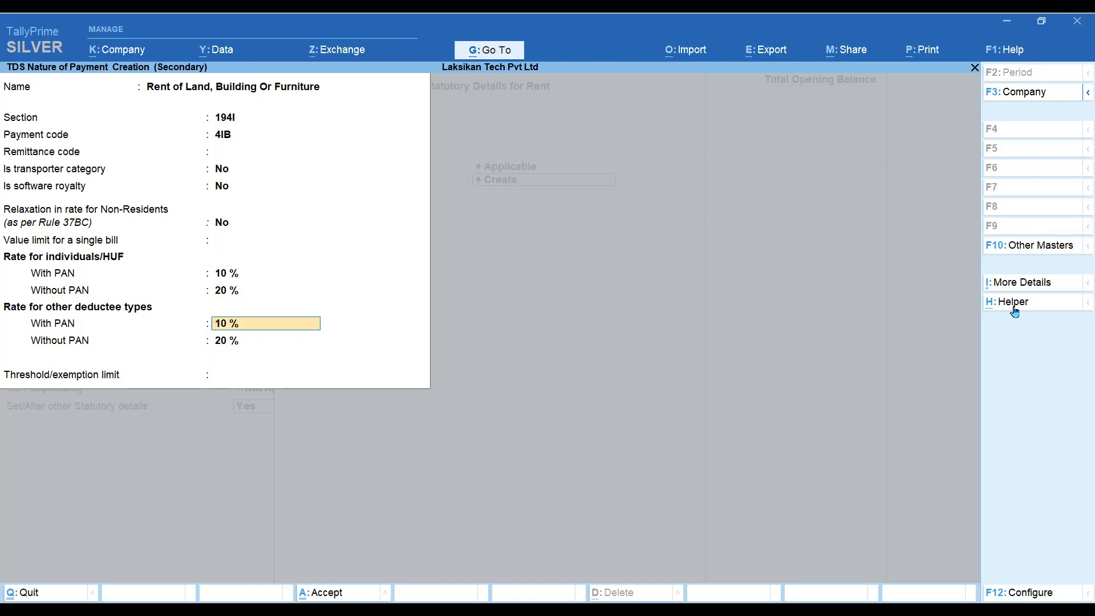
key("Return")
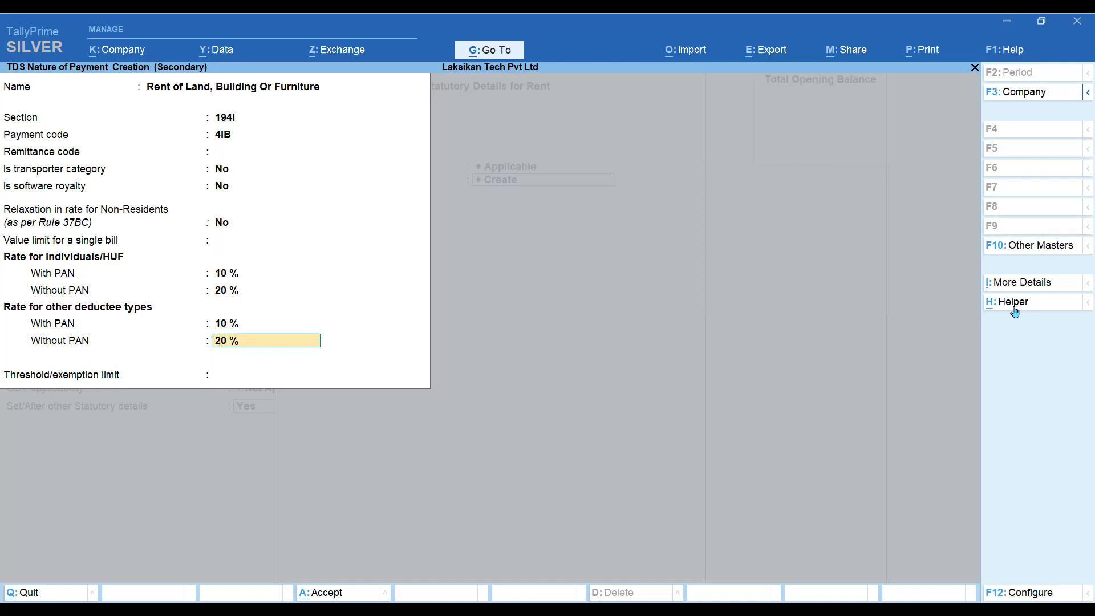
key("Return")
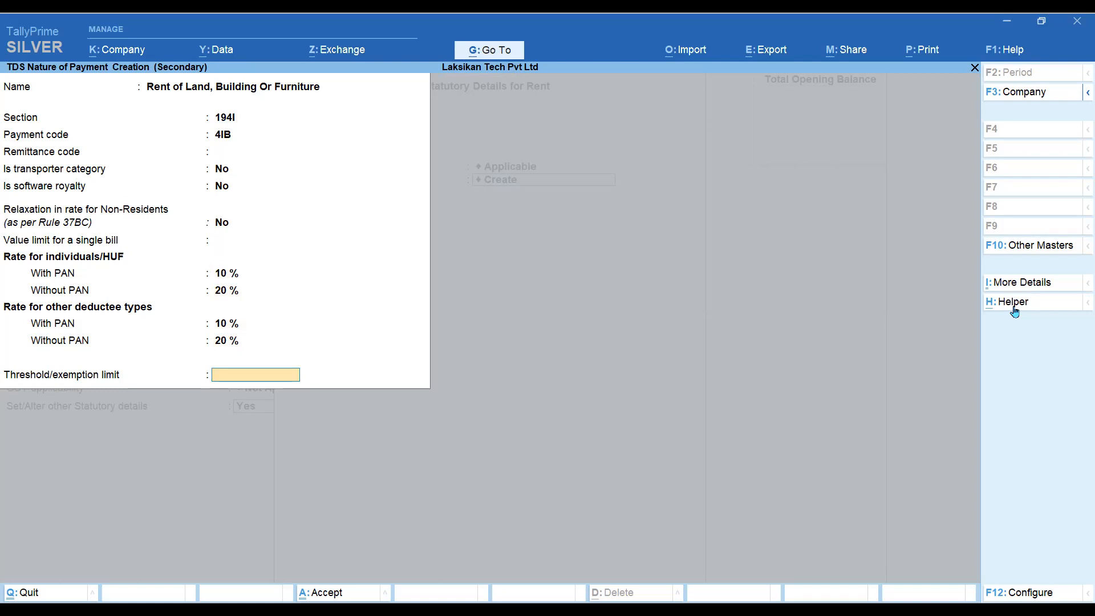
- Set the threshold/exemption limit to 240000 and save the rent nature of payment
type("240000")
key("Return")
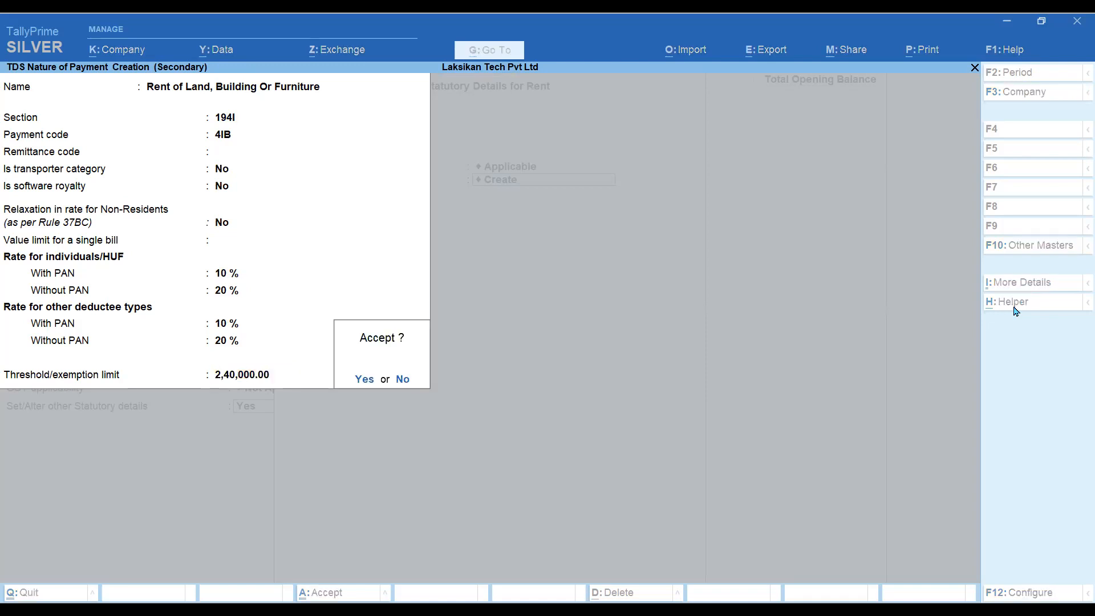
key("Return")
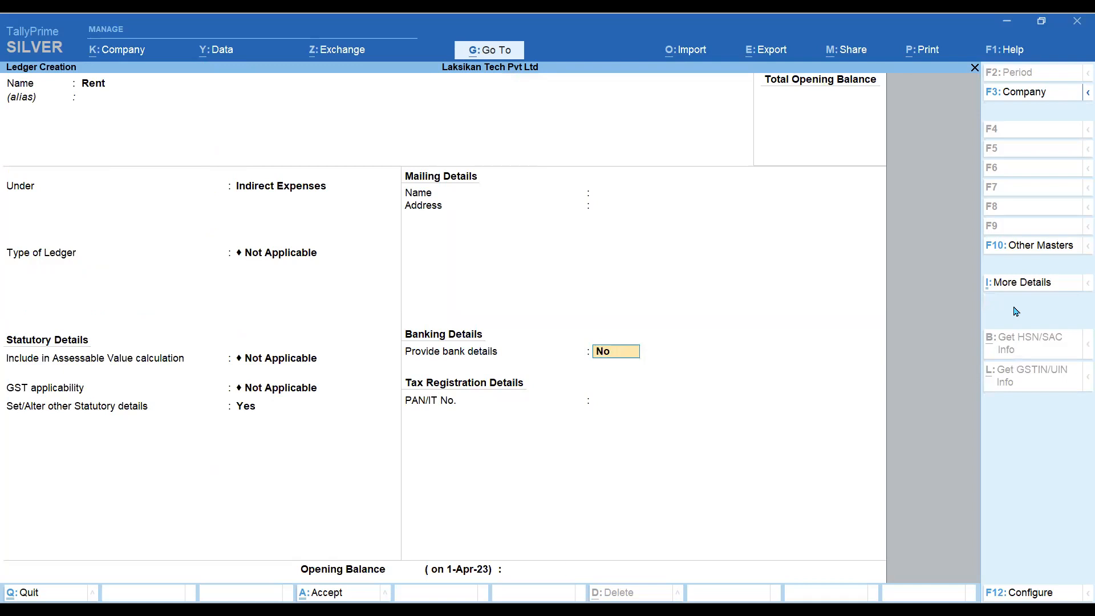
- Save the Rent ledger with no bank details and no opening balance
key("Return")
key("Return")
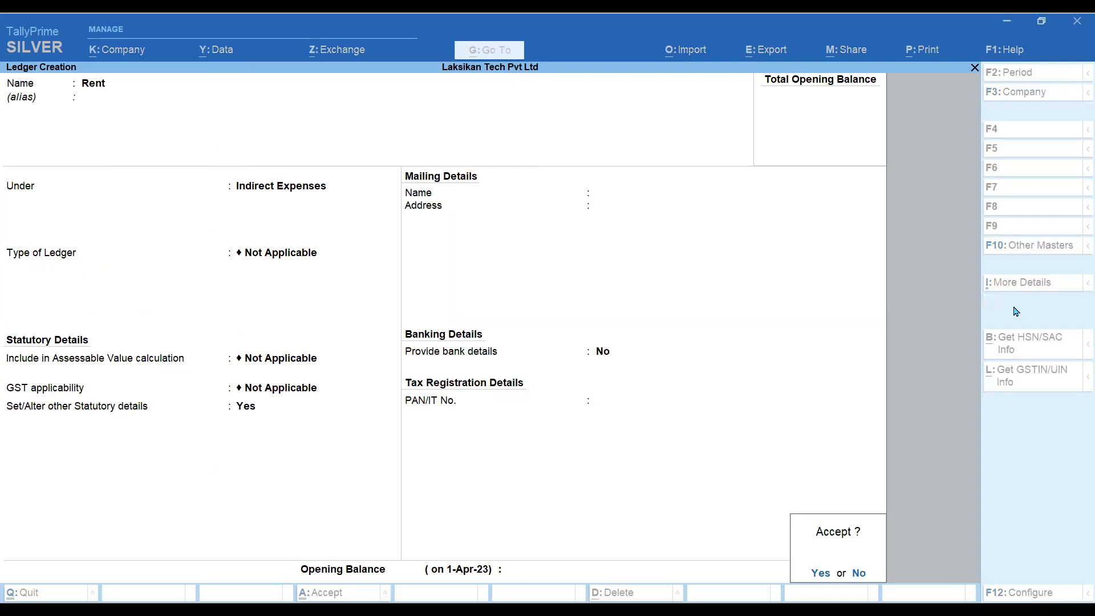
key("Return")
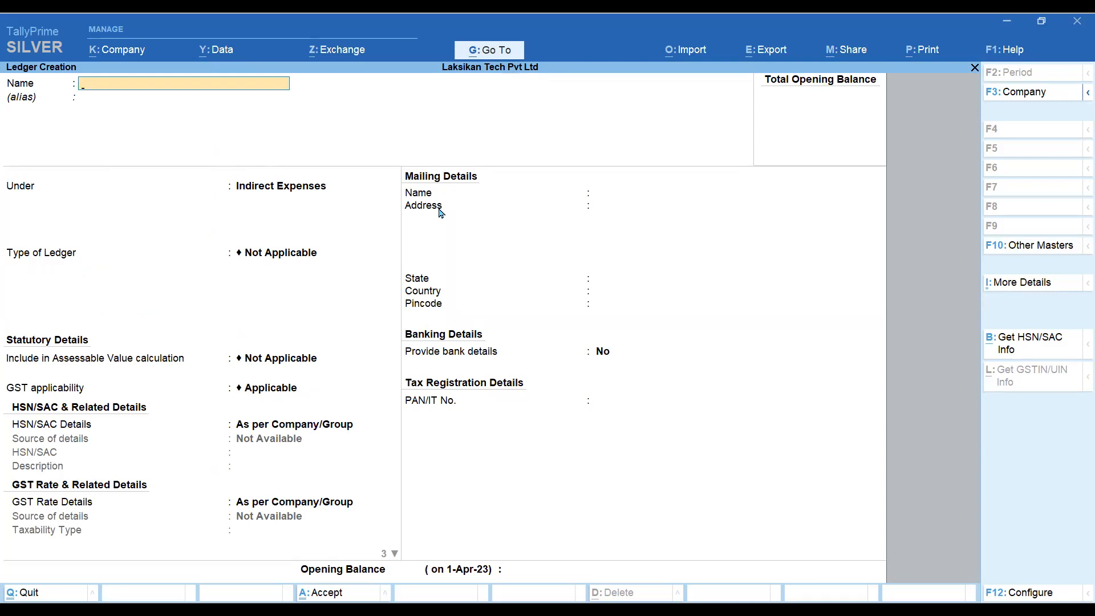
- Open the configuration options for ledger creation
key("F12")
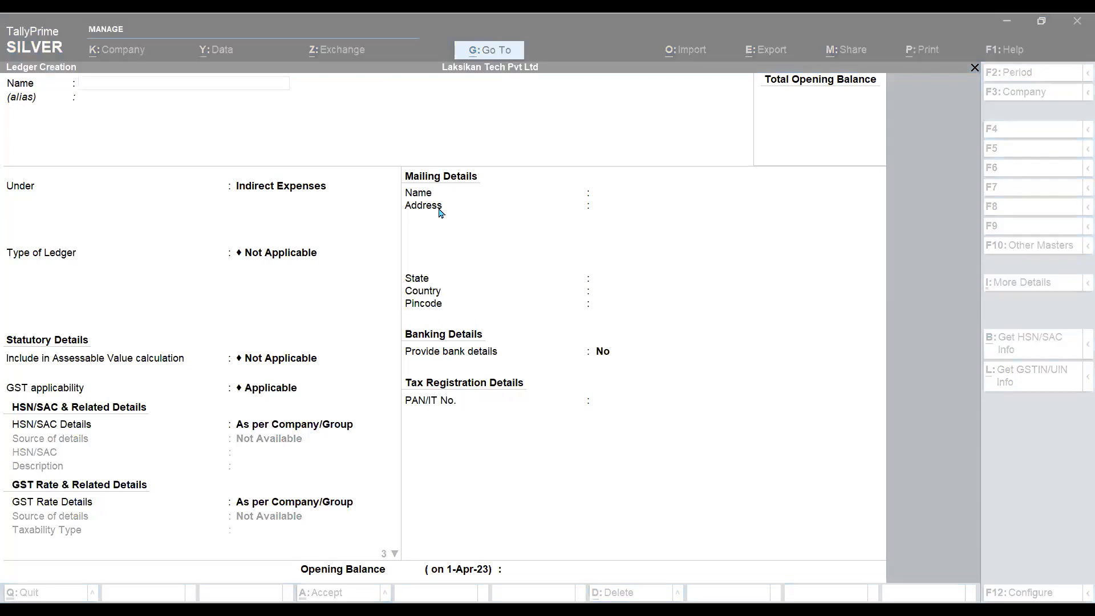